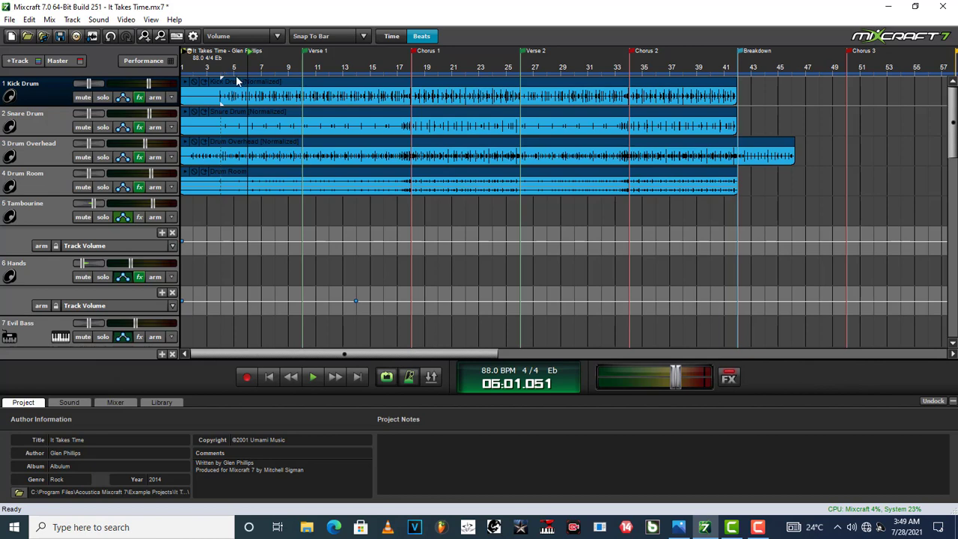
Solo the Kick Drum track and audition it from bar 5.
left_click(235, 69)
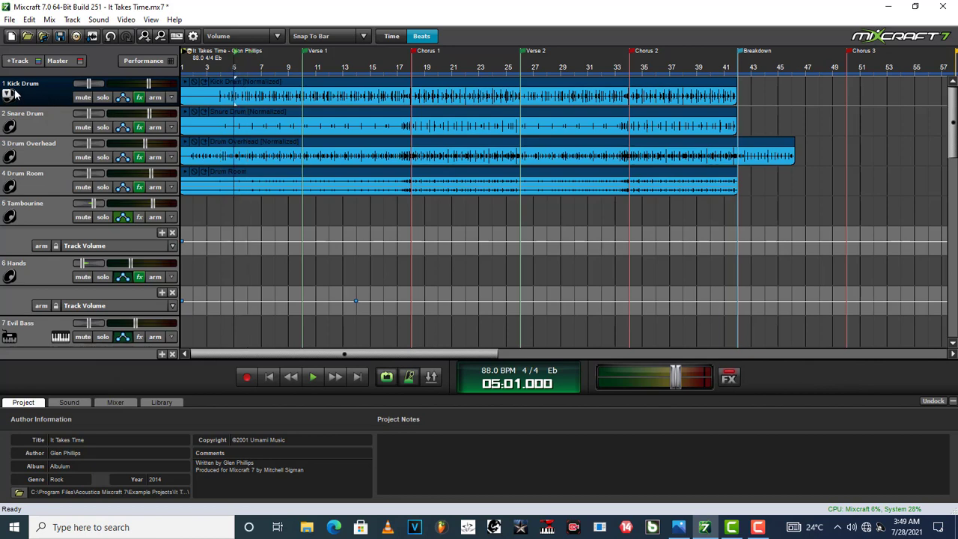
left_click(104, 97)
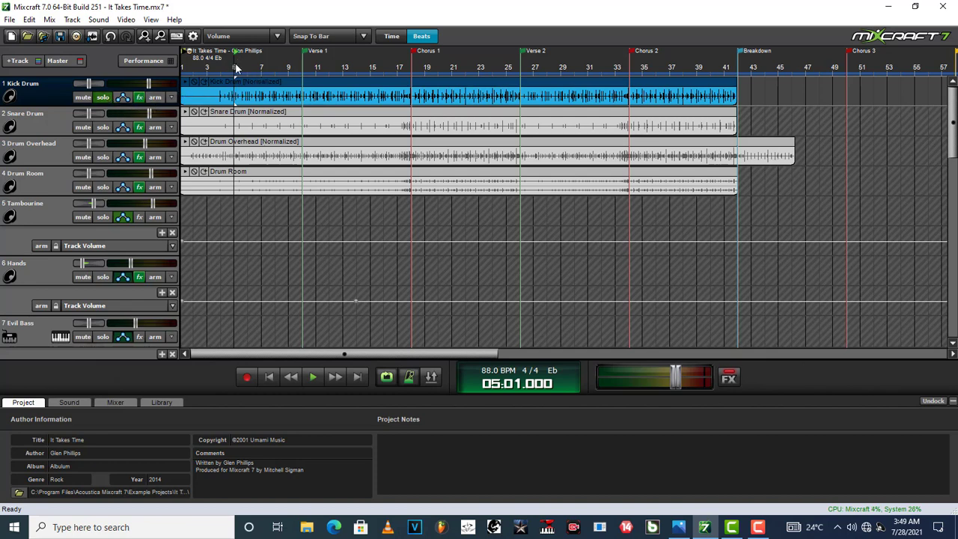
key("space")
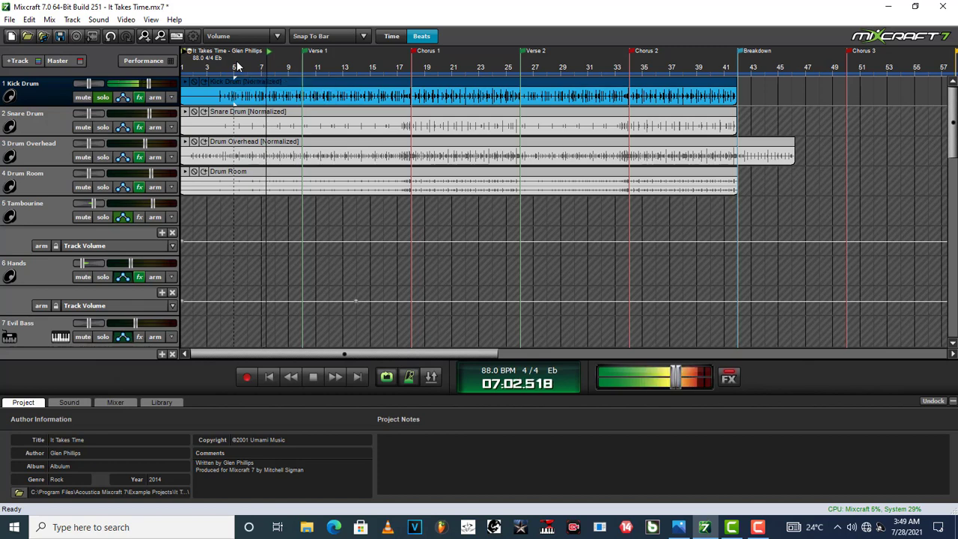
key("space")
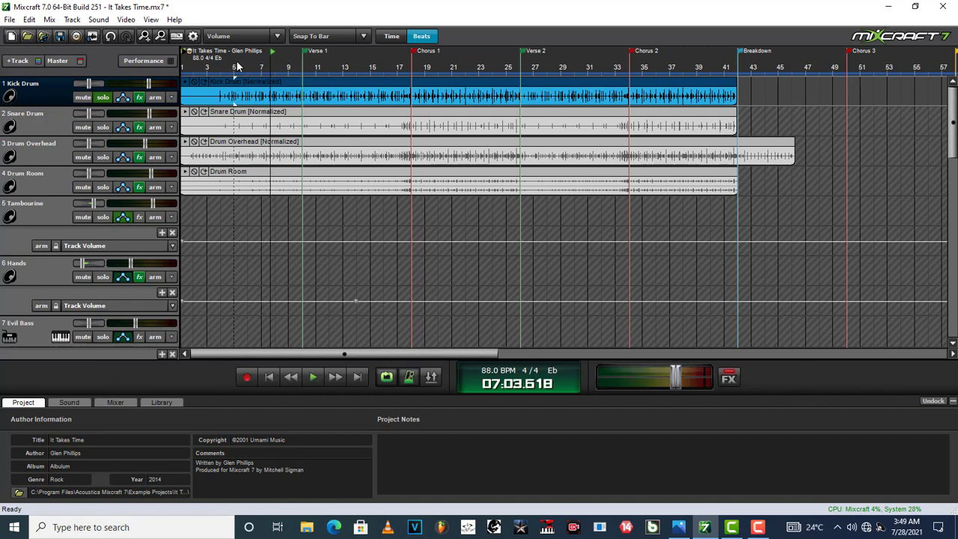
Open the Kick Drum track's effect list and inspect its Classic Compressor and Classic EQ settings.
left_click(140, 98)
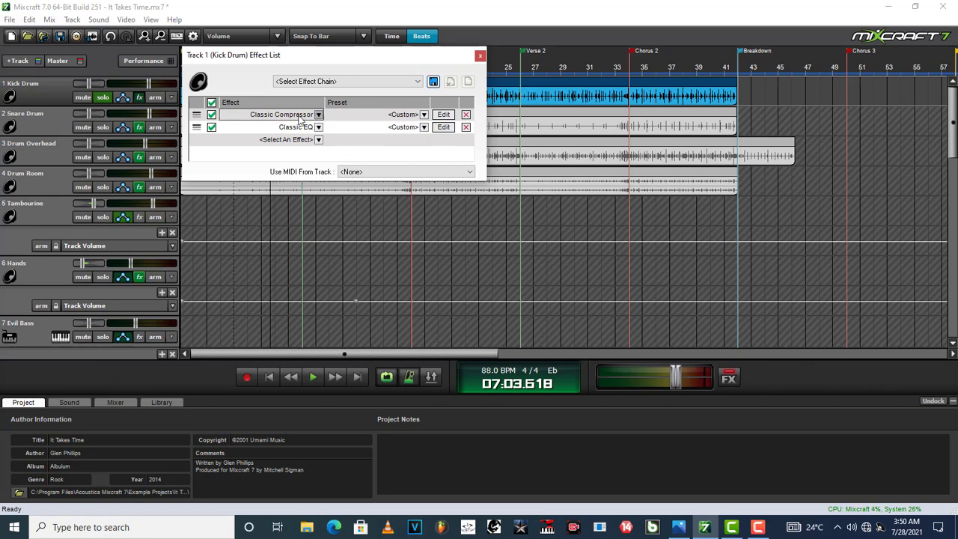
left_click(444, 114)
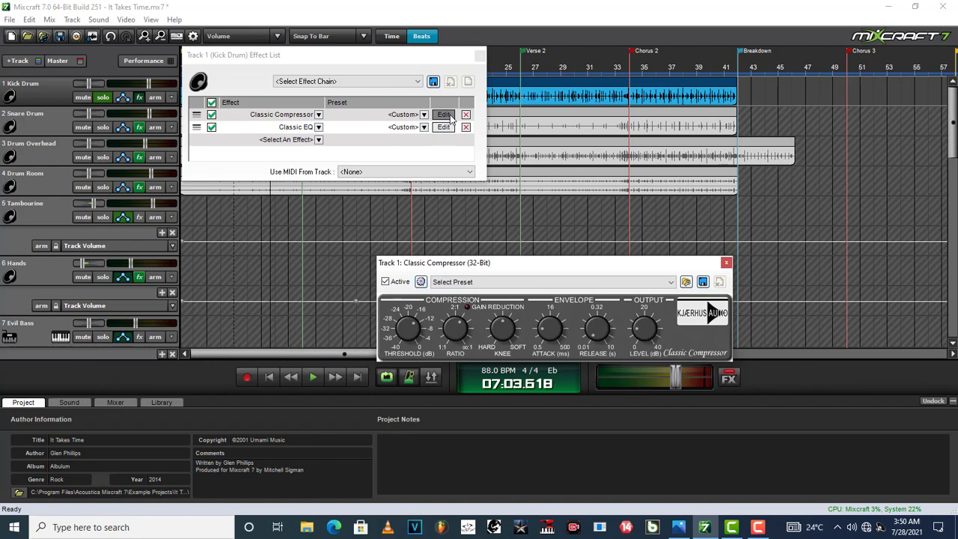
left_click(443, 127)
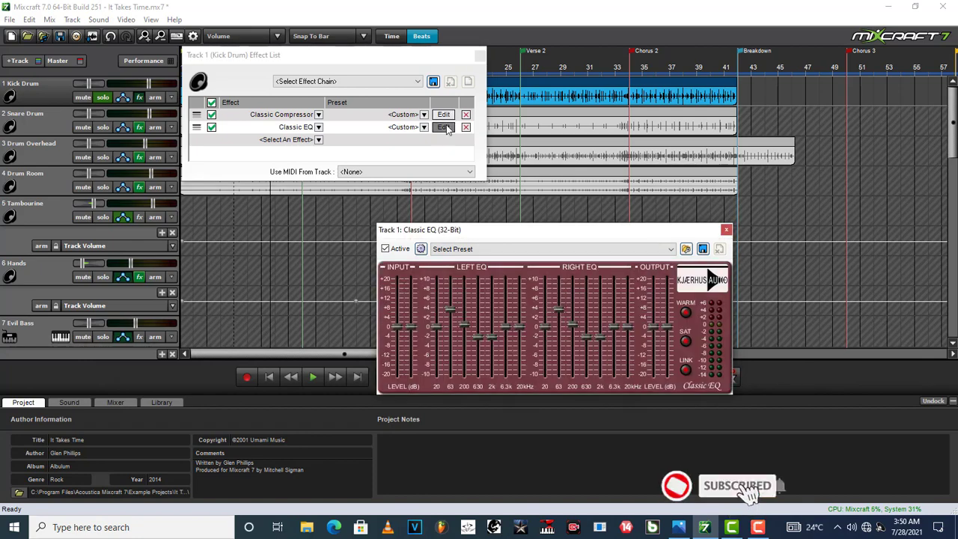
left_click(444, 115)
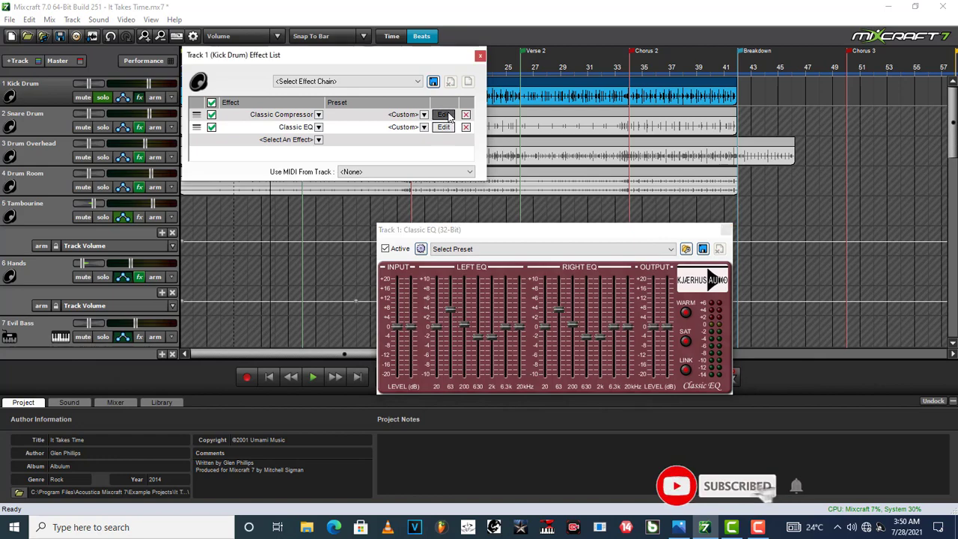
Adjust the threshold of the kick drum's Classic Compressor and close the compressor.
left_click(708, 387)
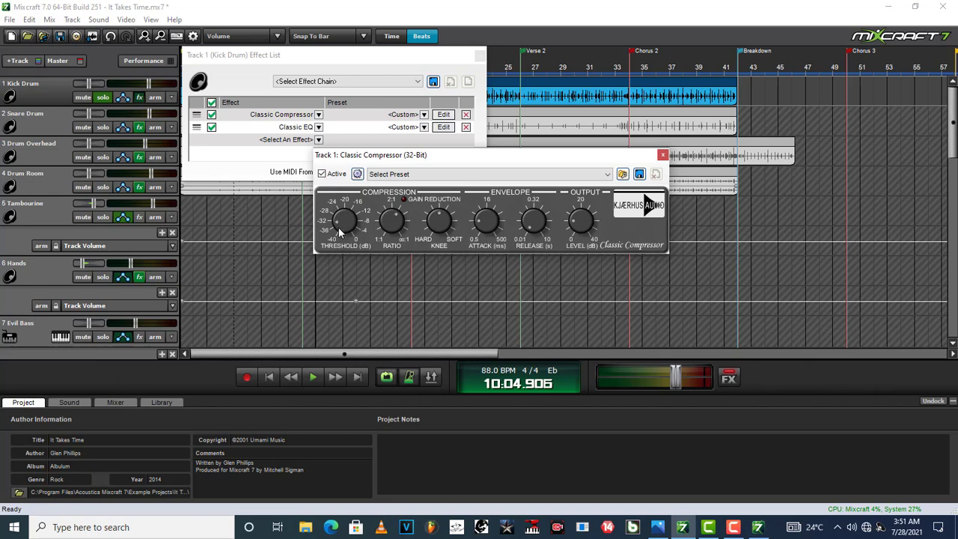
left_click_drag(338, 227, 343, 204)
left_click(662, 155)
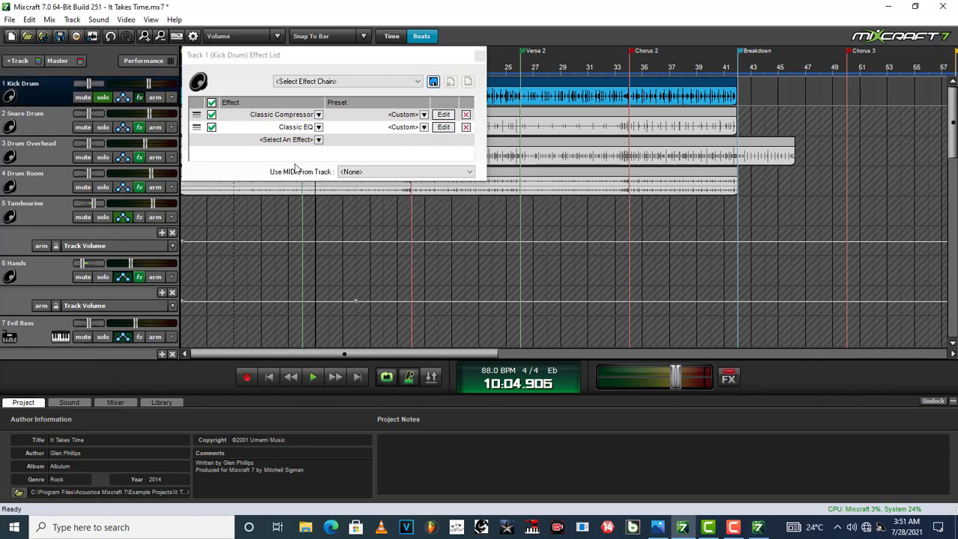
Open the kick drum's Classic EQ, bypass the effect and audition the track without it.
left_click(443, 128)
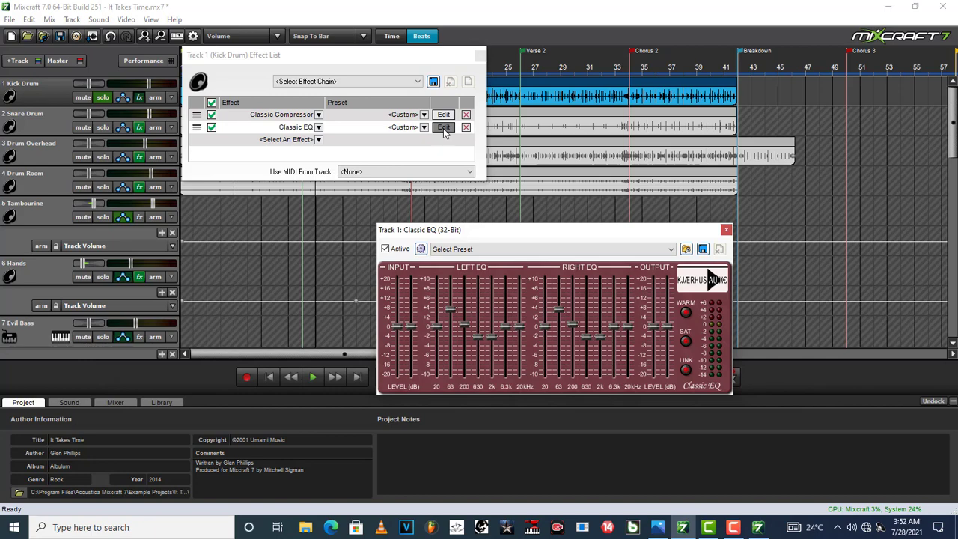
left_click_drag(595, 236, 430, 154)
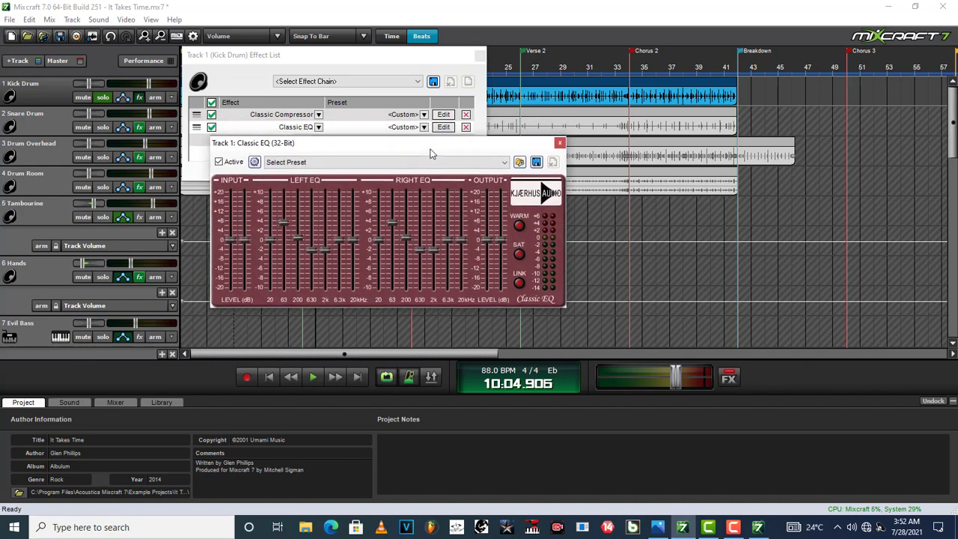
left_click(213, 127)
key("space")
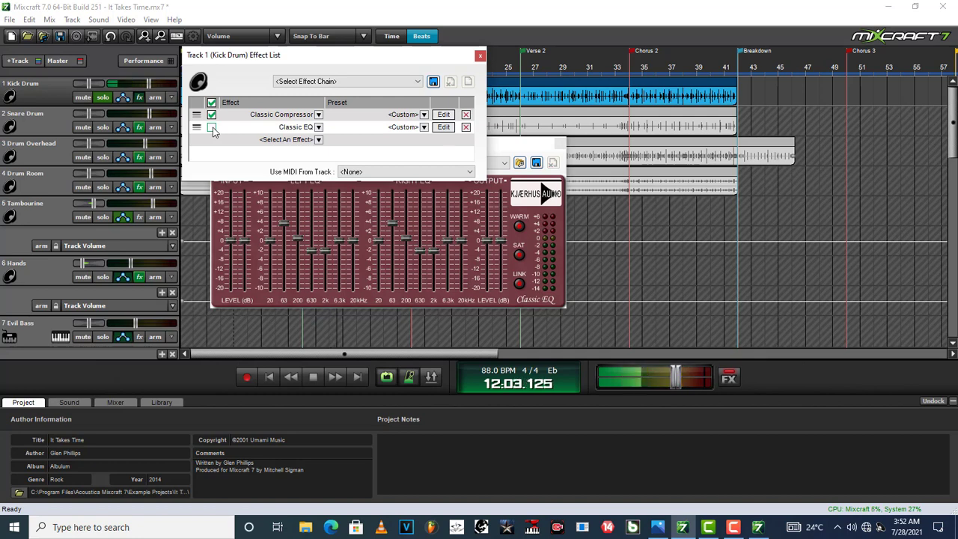
key("space")
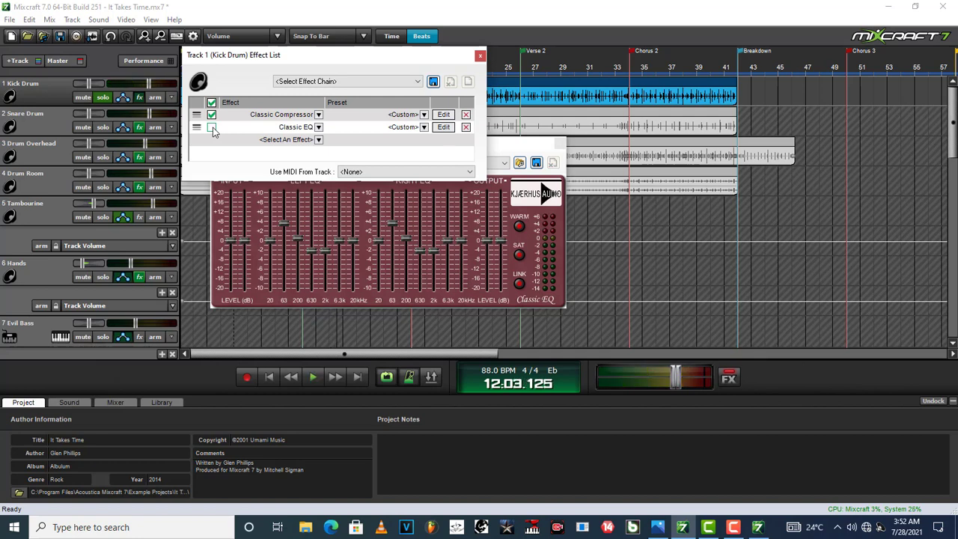
Reactivate the Classic EQ on the kick drum and audition the track with it.
left_click(509, 150)
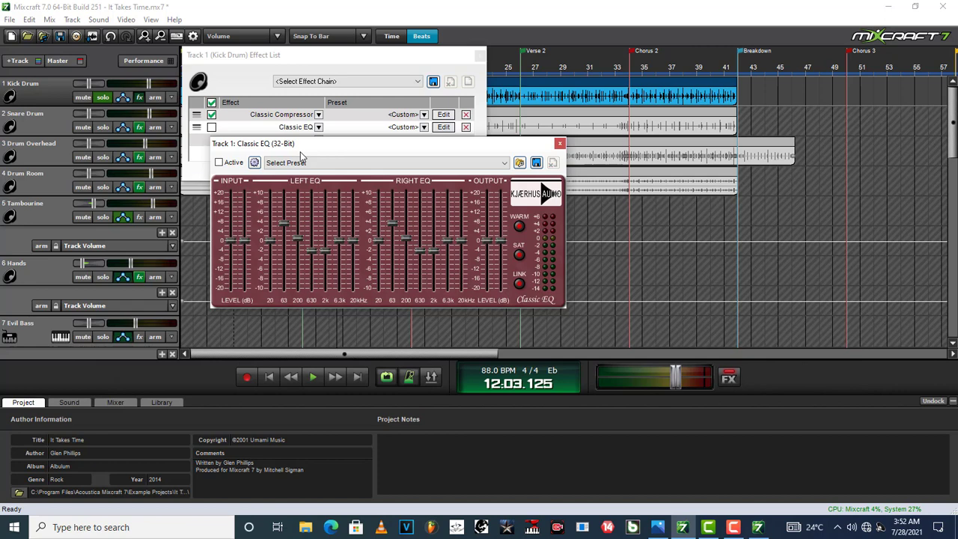
left_click(218, 163)
key("space")
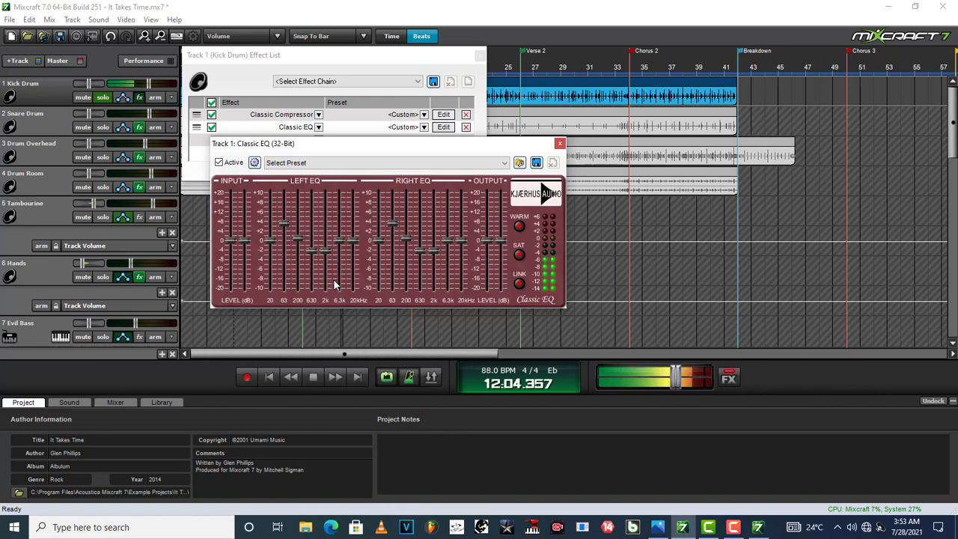
key("space")
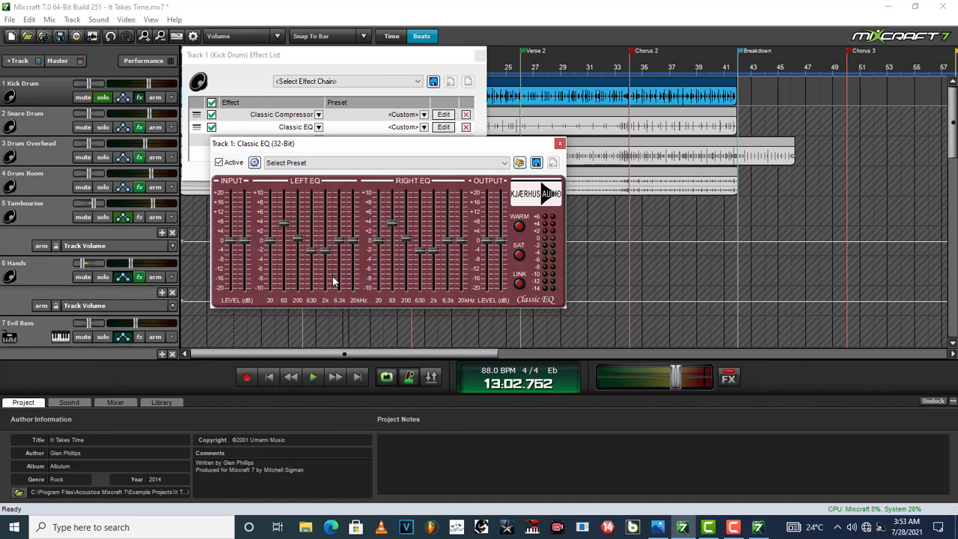
Cut the Classic EQ's 63 Hz band to -10 dB and audition the kick drum.
left_click_drag(285, 223, 282, 290)
key("space")
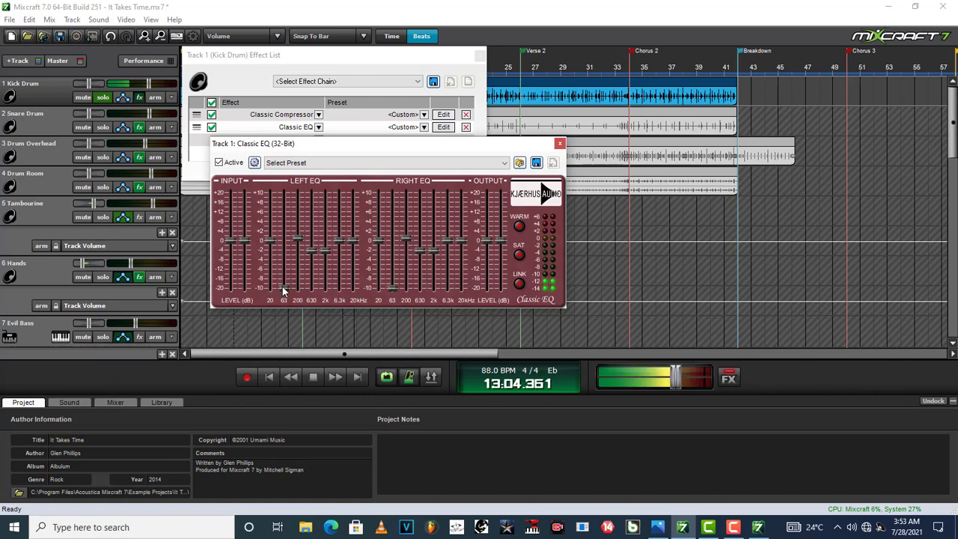
key("space")
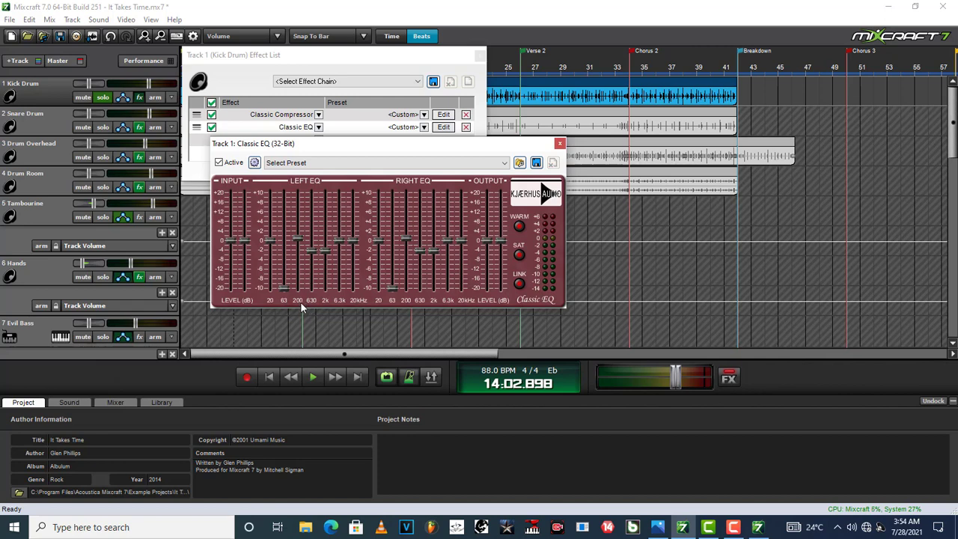
Raise the 63 Hz band to about +4 dB while the kick drum plays.
key("space")
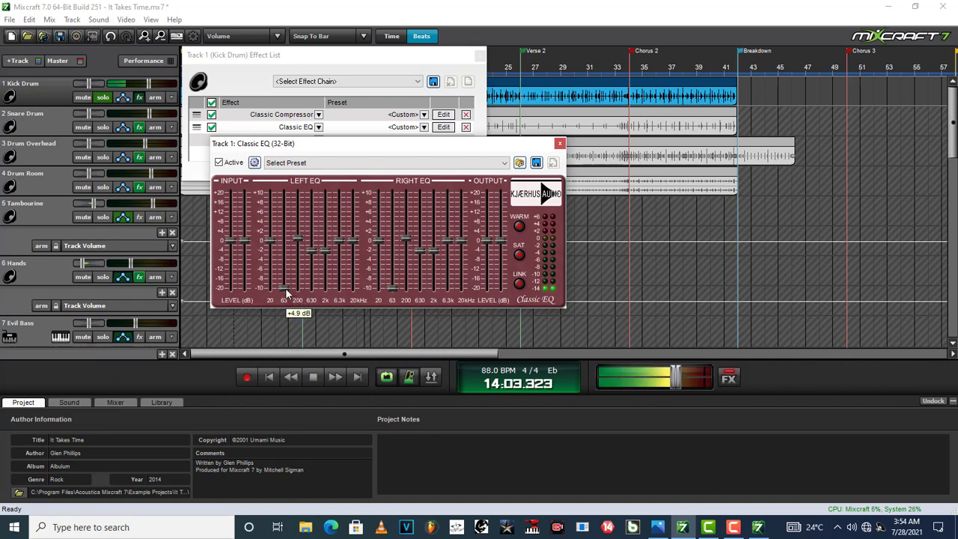
left_click_drag(283, 247, 282, 222)
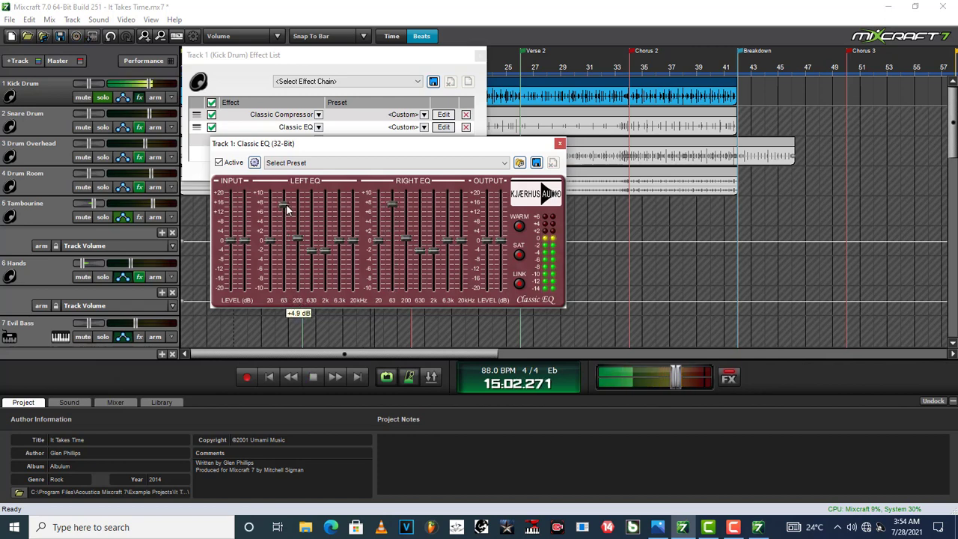
key("space")
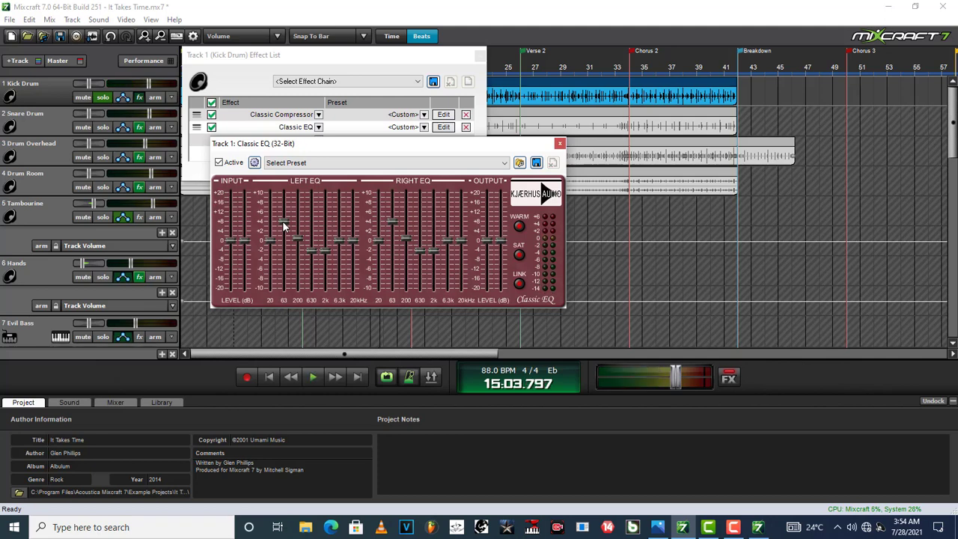
Boost the 200 Hz band to about +7 dB, then cut it to -10 dB while auditioning the kick drum.
left_click_drag(297, 238, 299, 210)
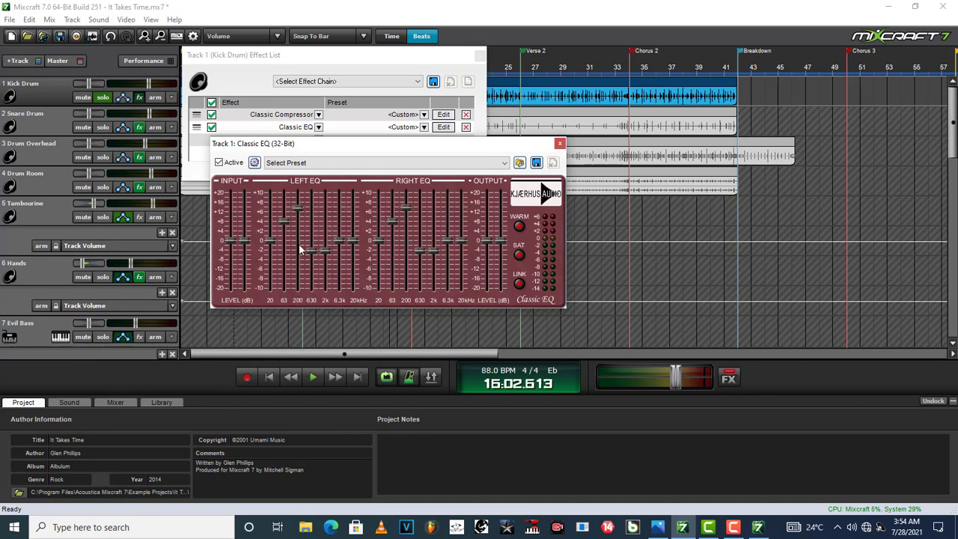
key("space")
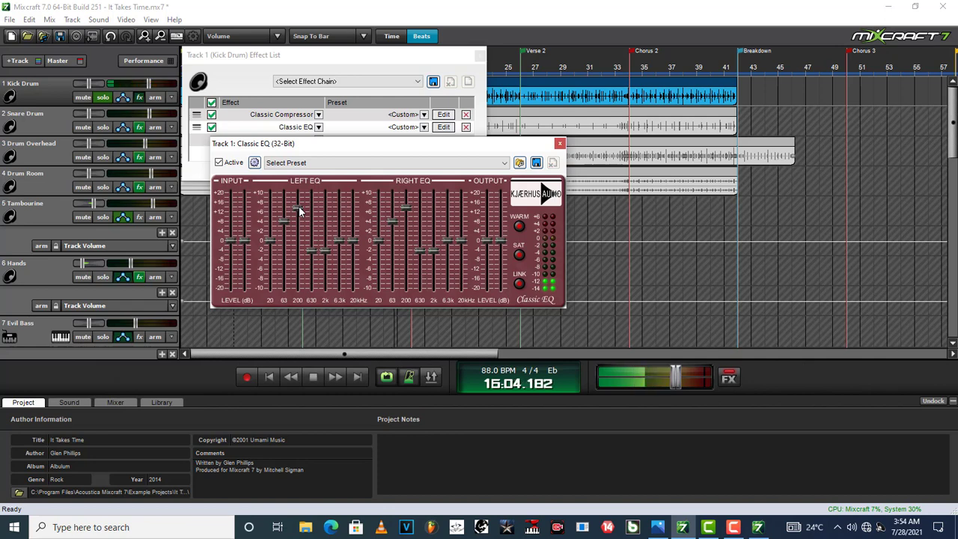
left_click_drag(297, 212, 296, 294)
key("space")
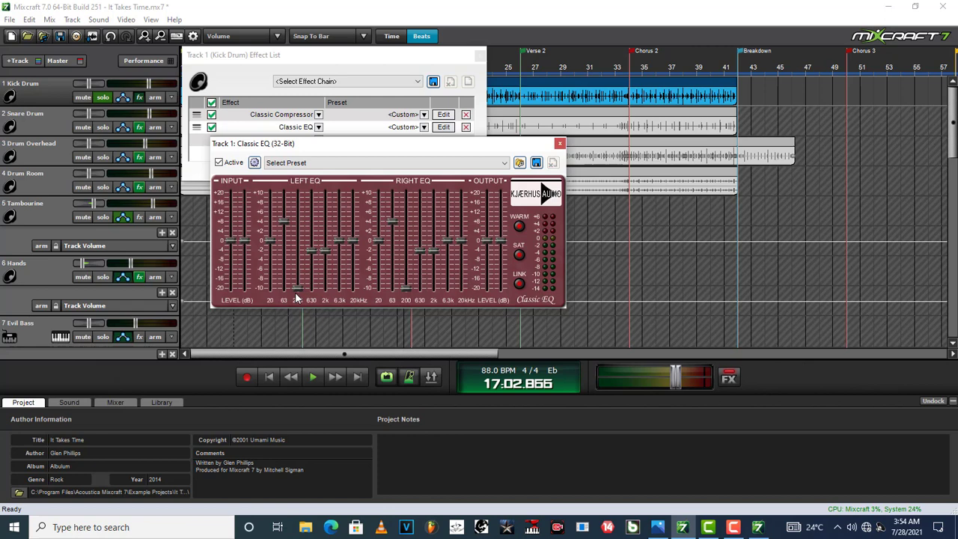
Raise the 200 Hz band gradually to about +5 dB during playback of the kick drum.
left_click_drag(297, 288, 294, 248)
key("space")
left_click_drag(296, 252, 299, 217)
key("space")
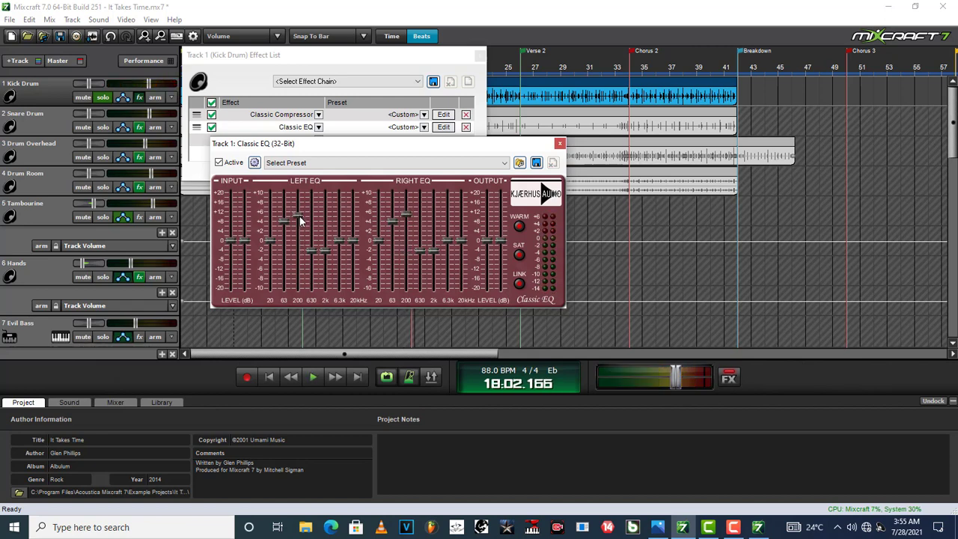
Replay the kick drum from bar 5 and set the 200 Hz band to about +3 dB.
left_click(473, 81)
left_click_drag(337, 55, 264, 51)
left_click(234, 64)
key("space")
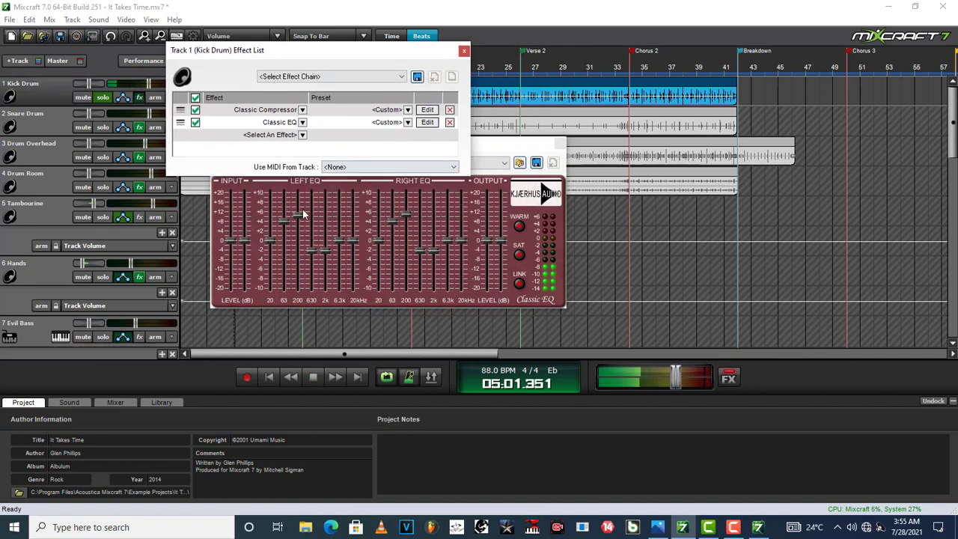
key("space")
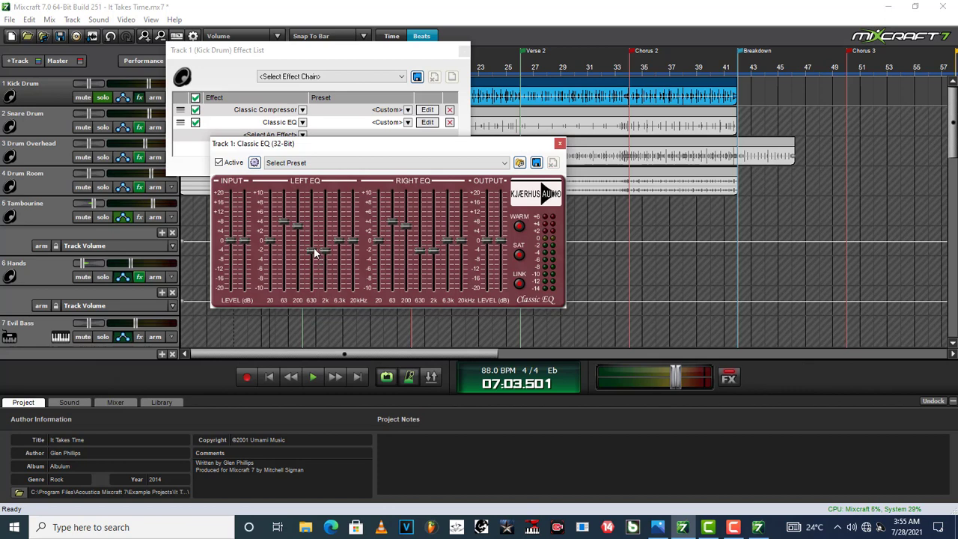
Set the 630 Hz and 2 kHz bands to about -1 dB and audition the kick drum.
left_click_drag(312, 252, 326, 246)
key("space")
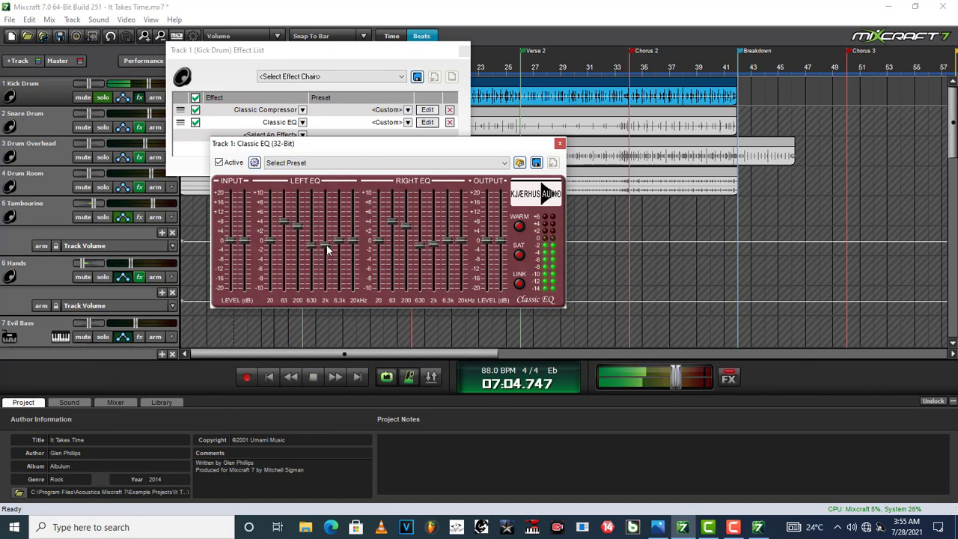
key("space")
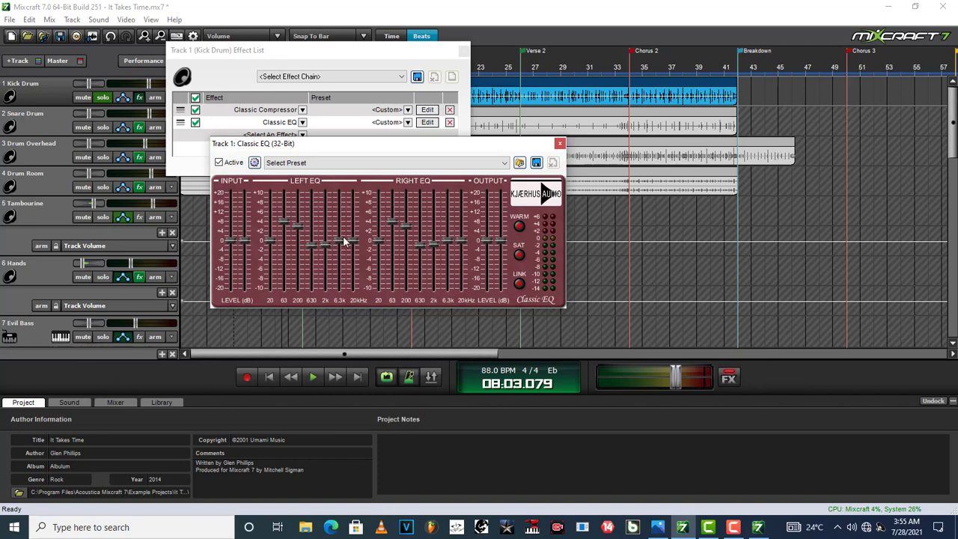
Raise the 6.3 kHz and 20 kHz bands slightly, to about +1.5 dB.
left_click_drag(353, 242, 341, 234)
mouse_move(353, 234)
left_mouse_down()
mouse_move(354, 217)
mouse_move(355, 233)
left_mouse_up()
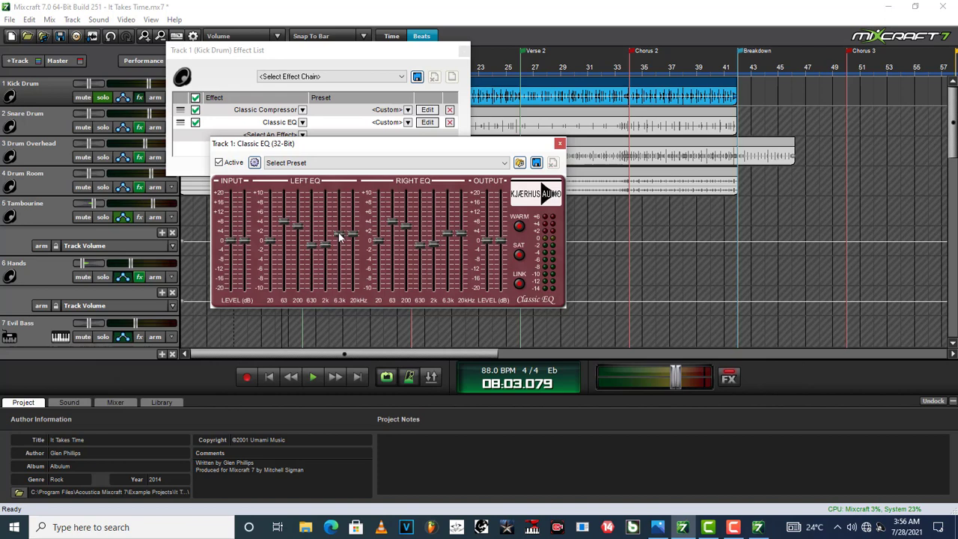
mouse_move(338, 237)
left_mouse_down()
mouse_move(338, 224)
mouse_move(345, 241)
left_mouse_up()
left_click_drag(355, 236, 356, 236)
Cut the 6.3 kHz and 20 kHz bands to -10 dB while auditioning the kick drum.
left_click_drag(338, 235, 338, 287)
key("space")
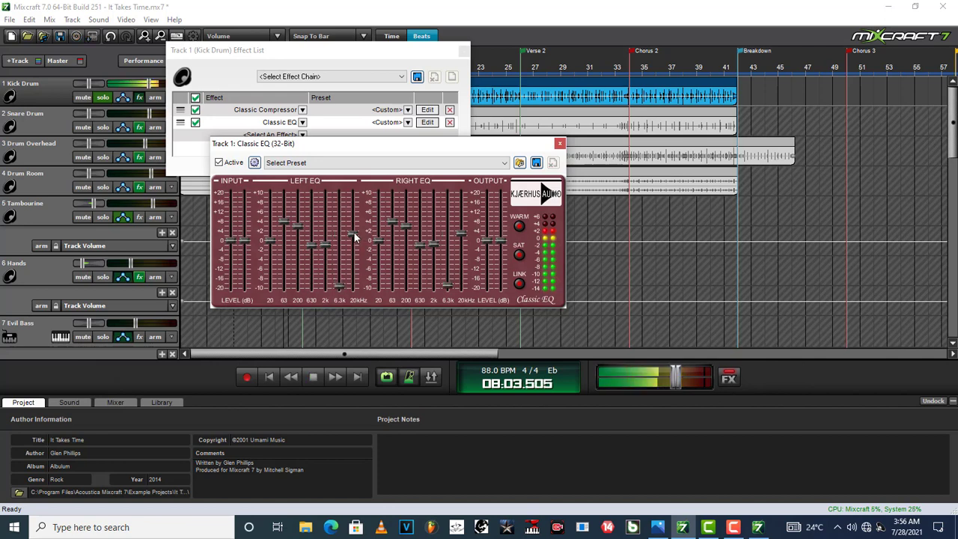
mouse_move(354, 235)
left_mouse_down()
mouse_move(352, 302)
mouse_move(338, 291)
mouse_move(343, 304)
left_mouse_up()
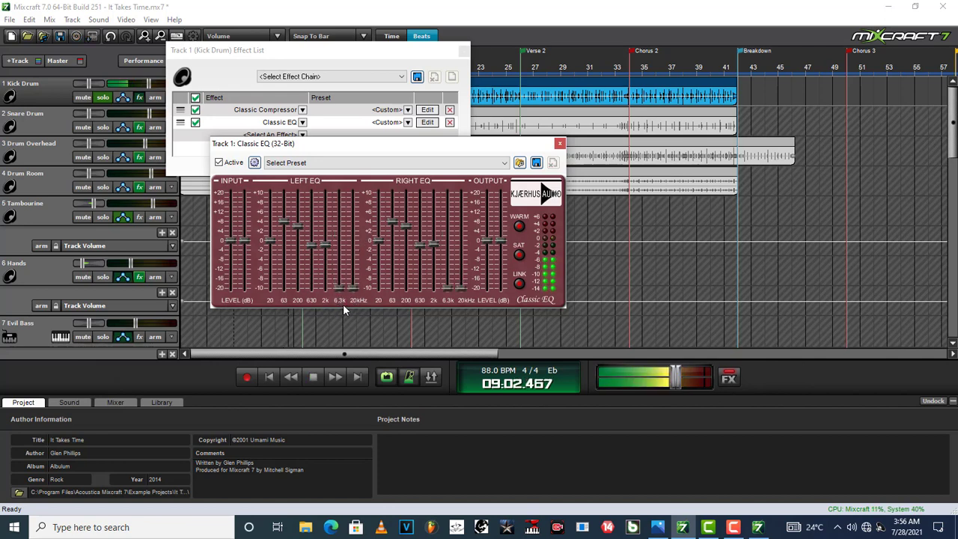
key("space")
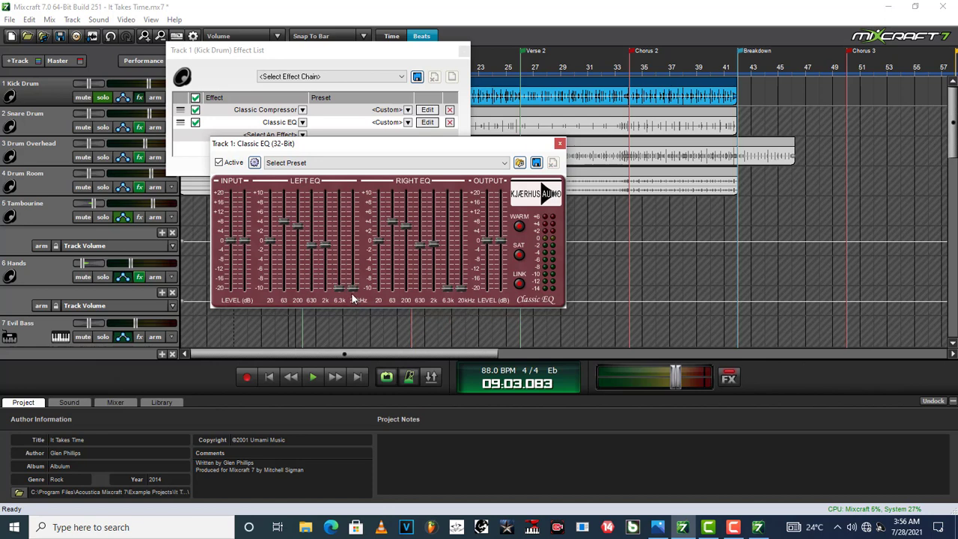
Raise the kick drum's 6.3 kHz and 20 kHz bands to about +2 dB during playback and close its effect windows.
key("space")
left_click_drag(351, 290, 353, 218)
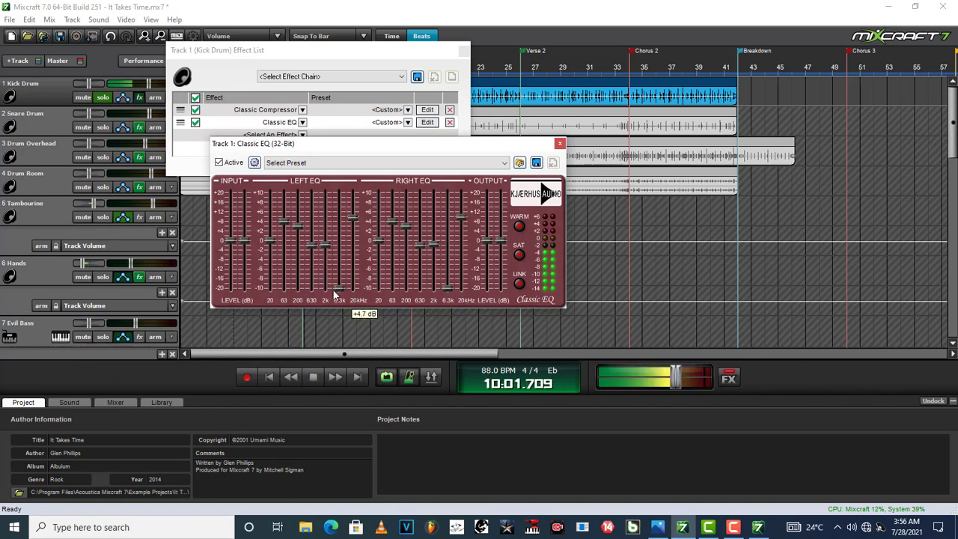
mouse_move(338, 289)
left_mouse_down()
mouse_move(342, 216)
mouse_move(352, 232)
left_mouse_up()
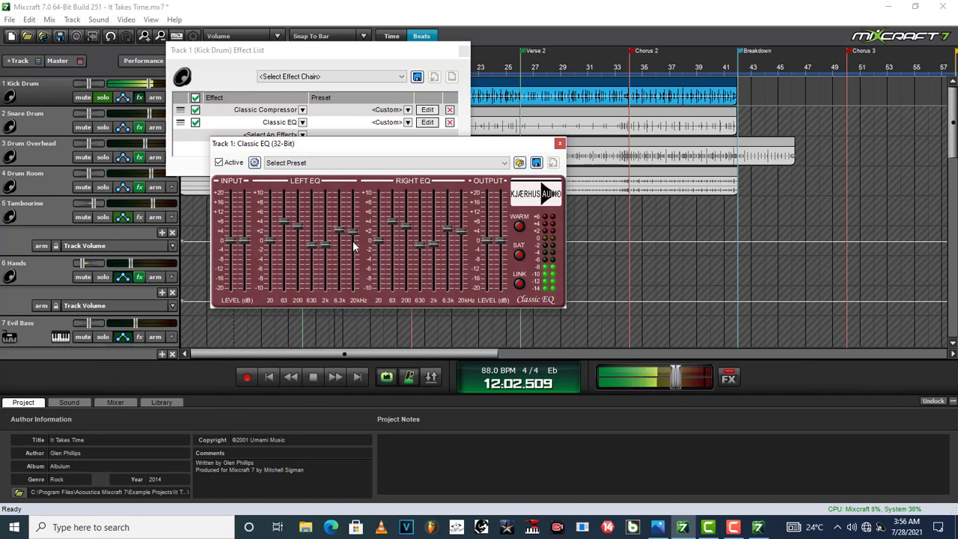
key("space")
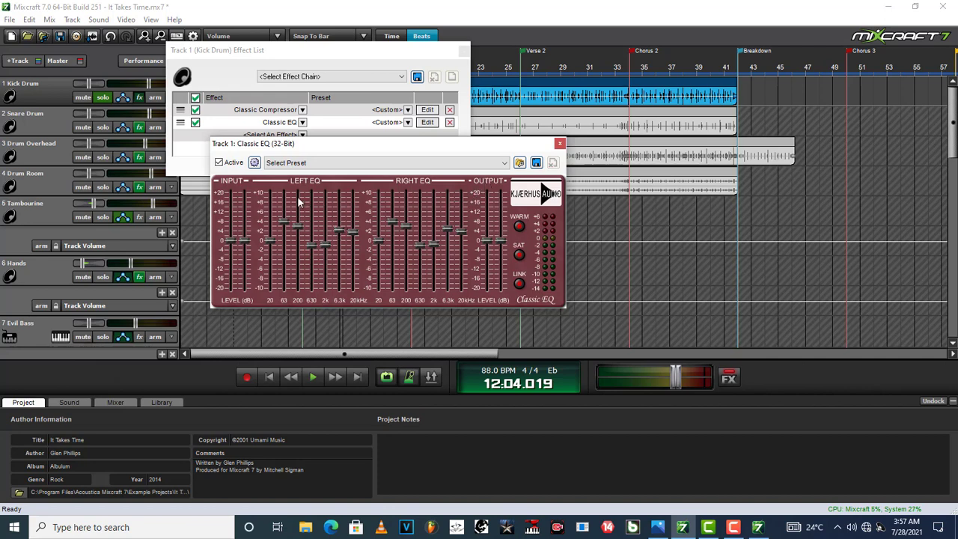
left_click(559, 143)
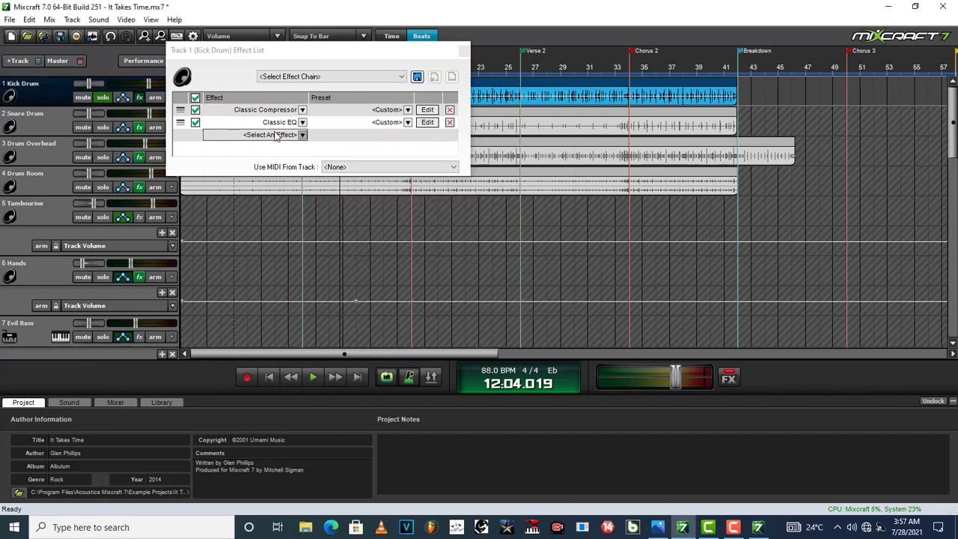
left_click(463, 55)
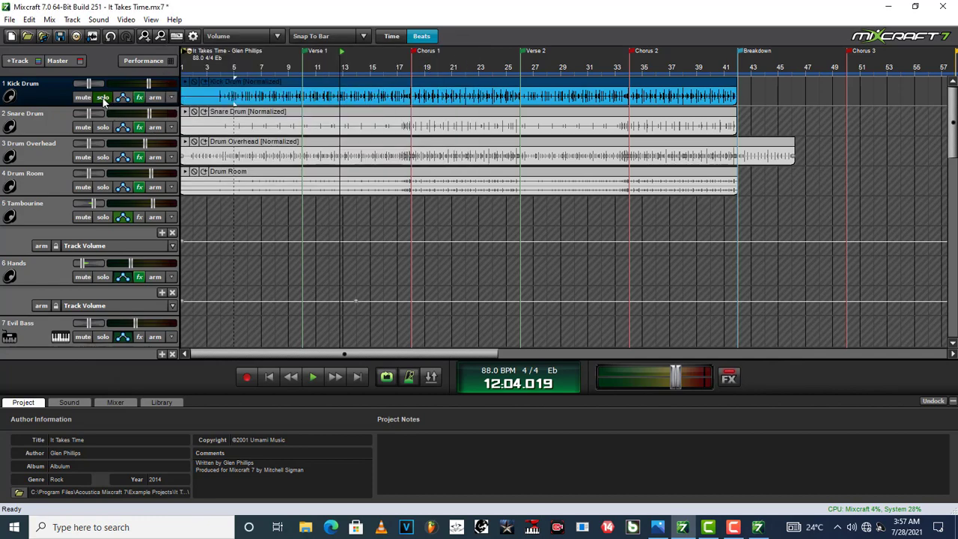
Switch the solo from the kick drum to the Snare Drum track and audition it from bar 4.
key("ctrl+a")
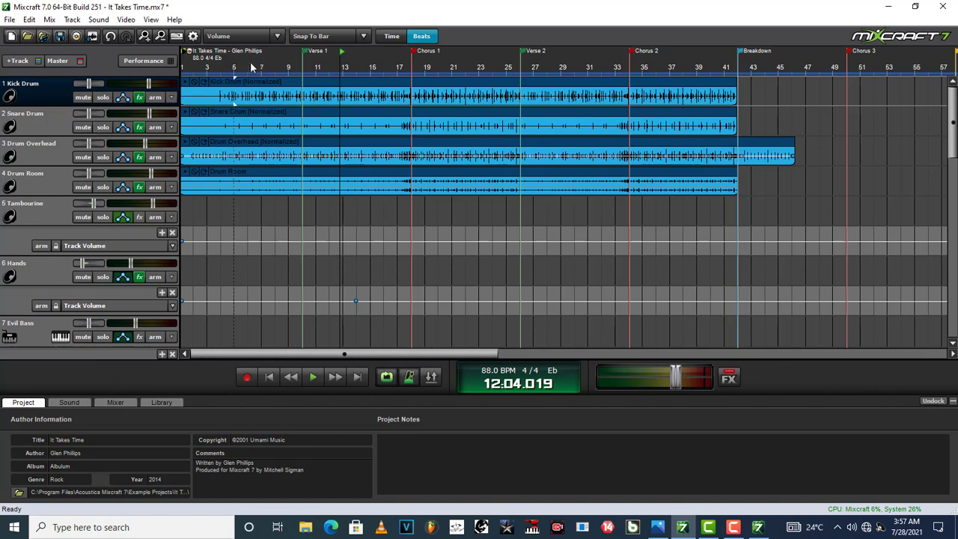
left_click(222, 67)
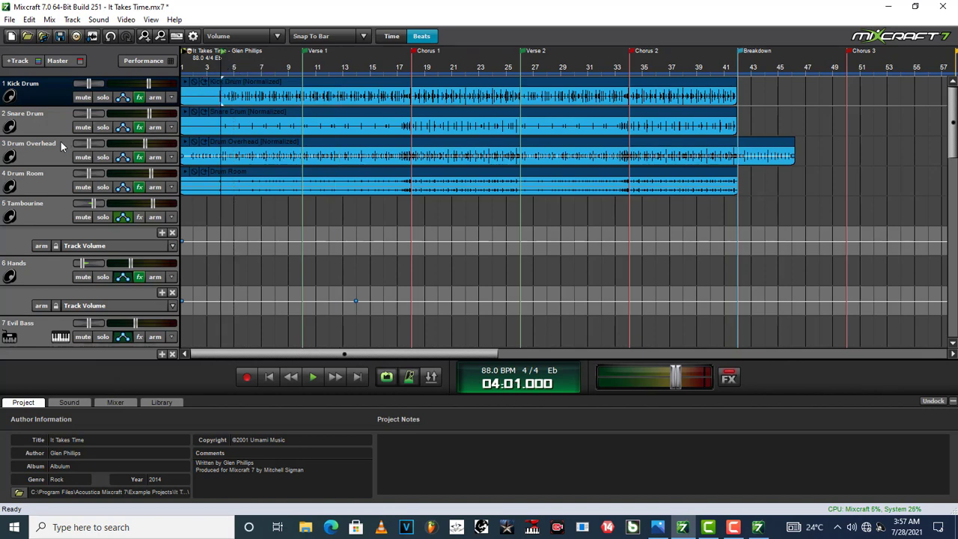
left_click(103, 128)
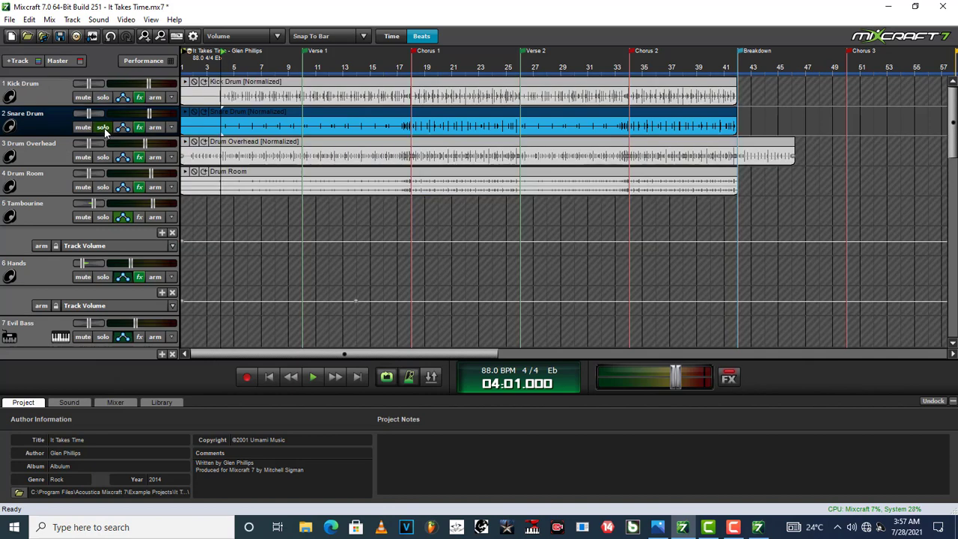
key("space")
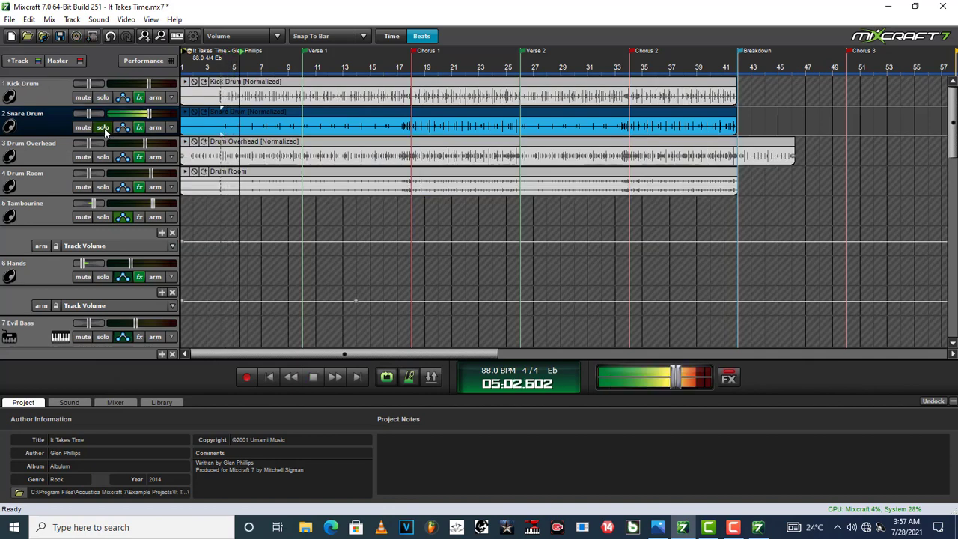
key("space")
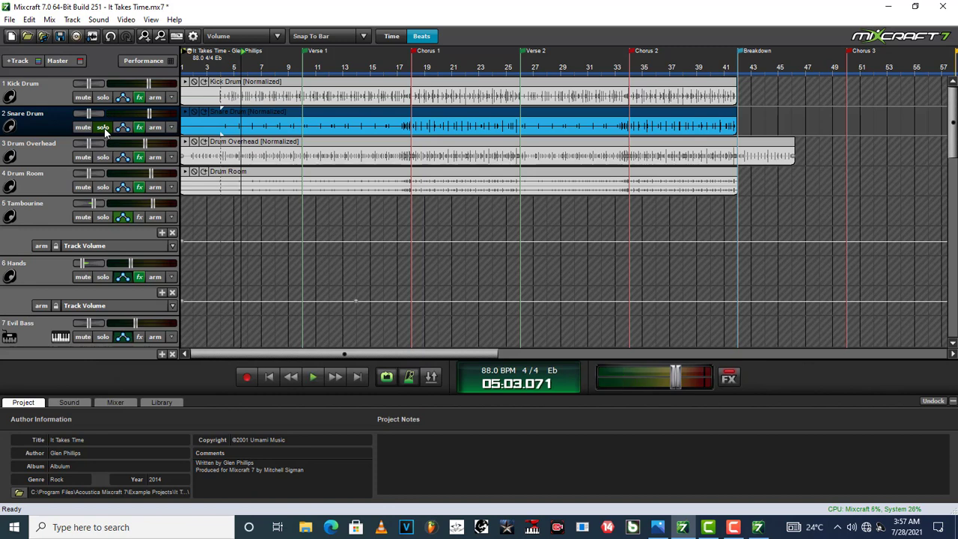
Set the playhead to bar 5 and open the Snare Drum track's Classic Compressor settings.
left_click(234, 60)
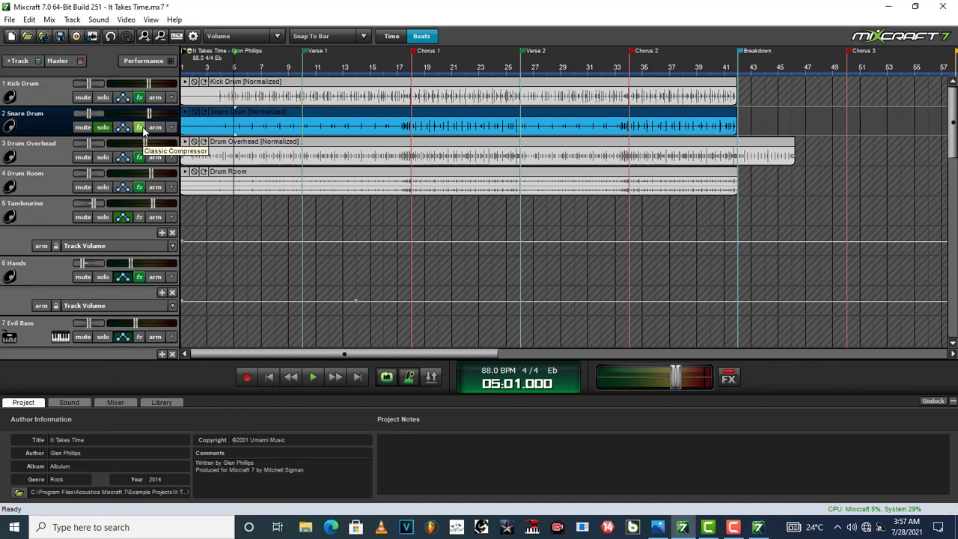
left_click(140, 128)
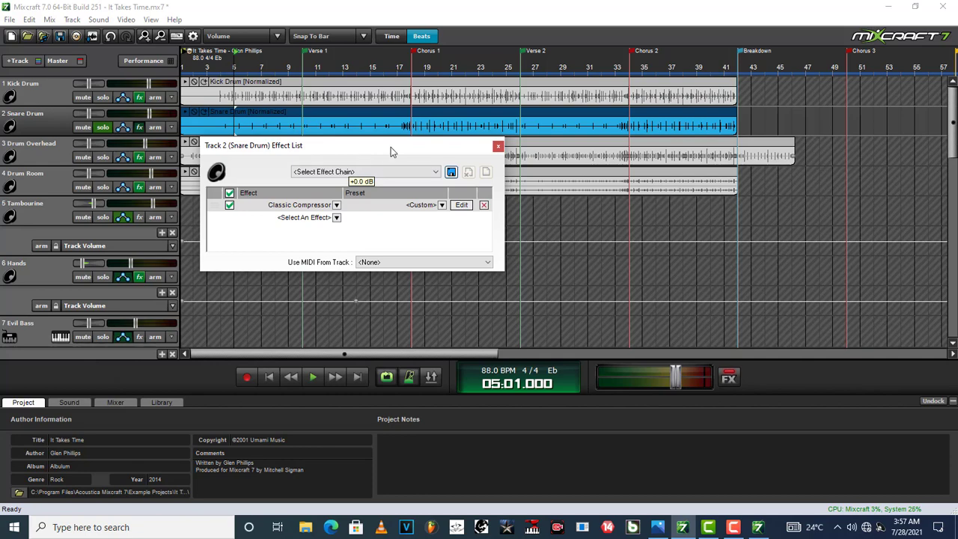
left_click_drag(391, 147, 375, 139)
left_click(444, 197)
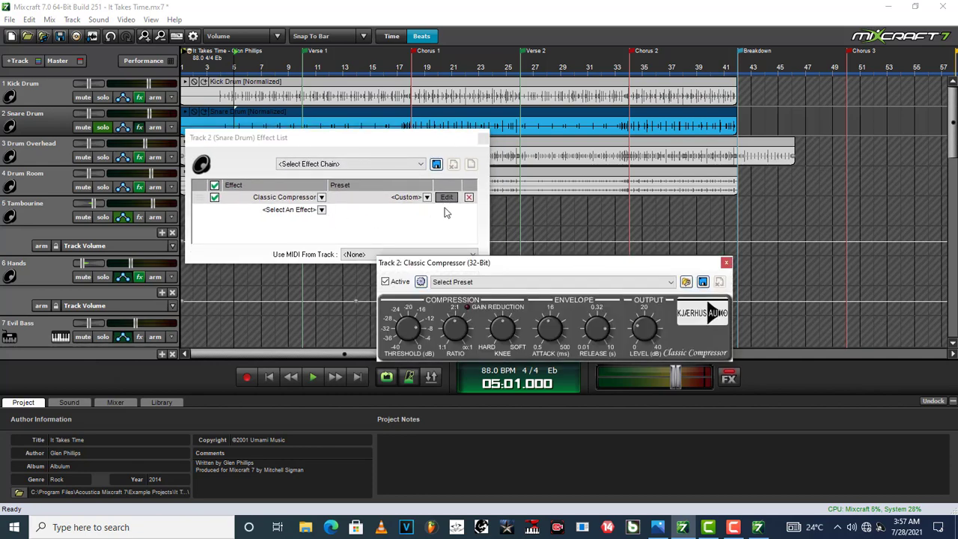
left_click_drag(541, 266, 343, 198)
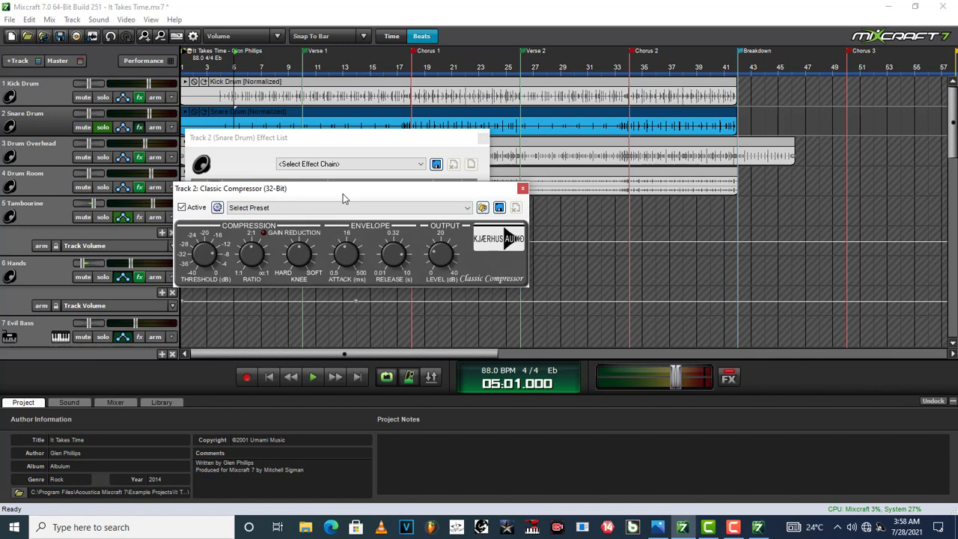
Play the snare from bar 5 while slightly lowering the compressor's threshold and lengthening its release.
key("space")
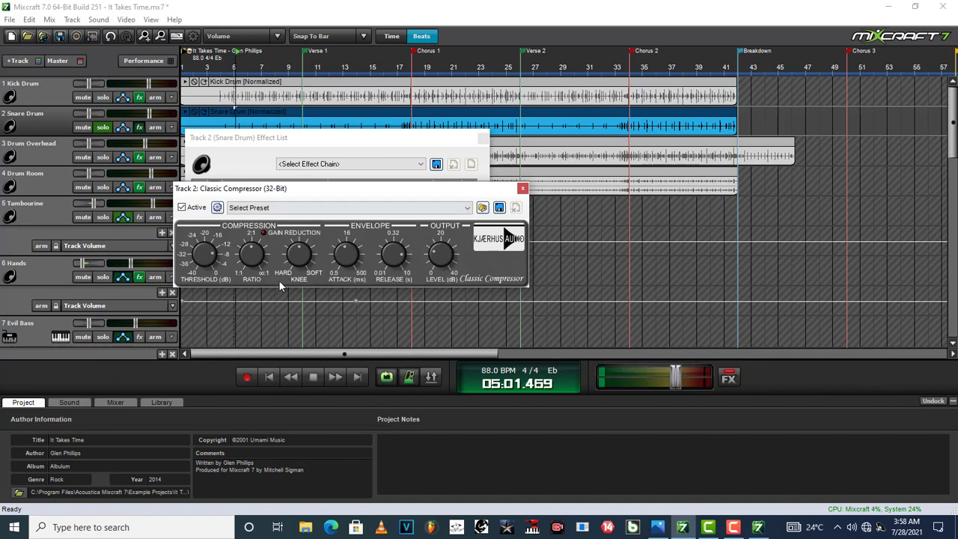
left_click_drag(210, 258, 192, 262)
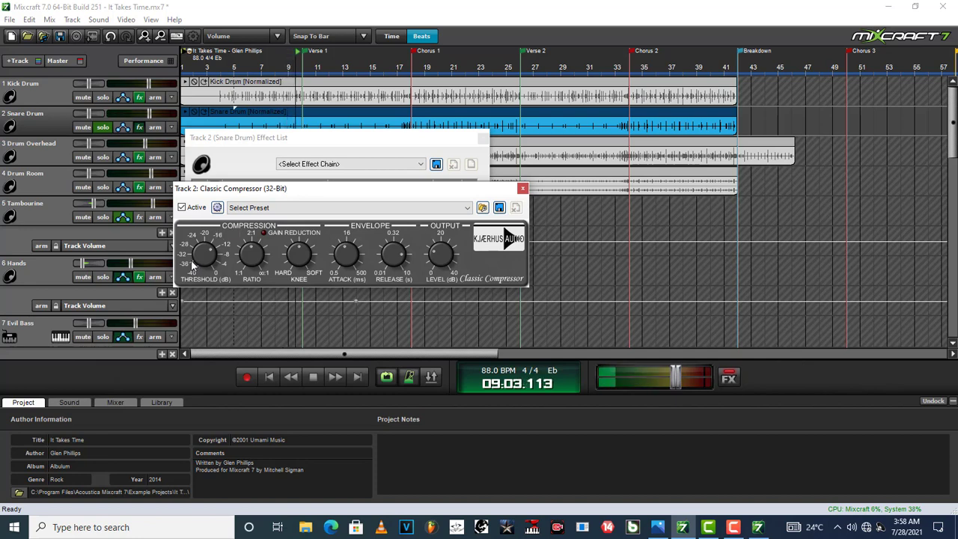
left_click_drag(394, 254, 350, 254)
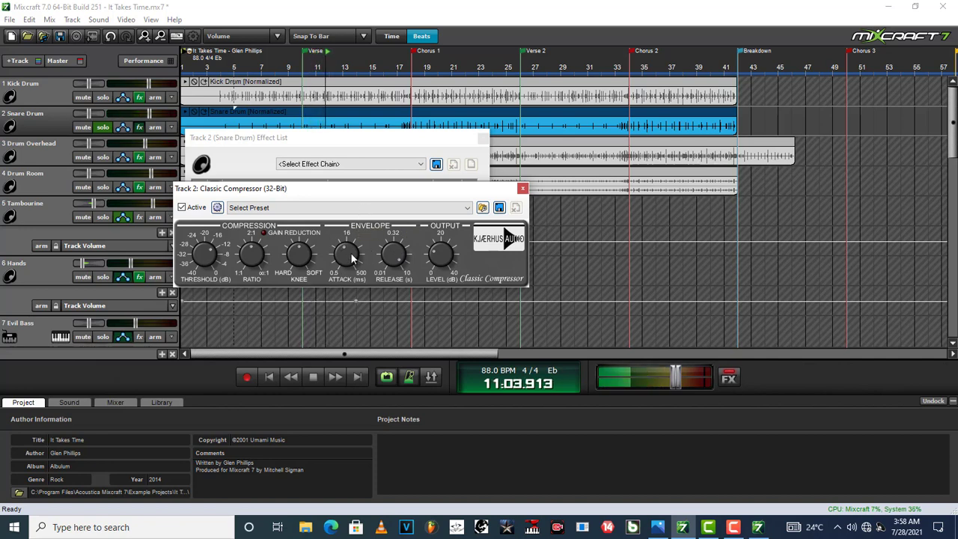
key("space")
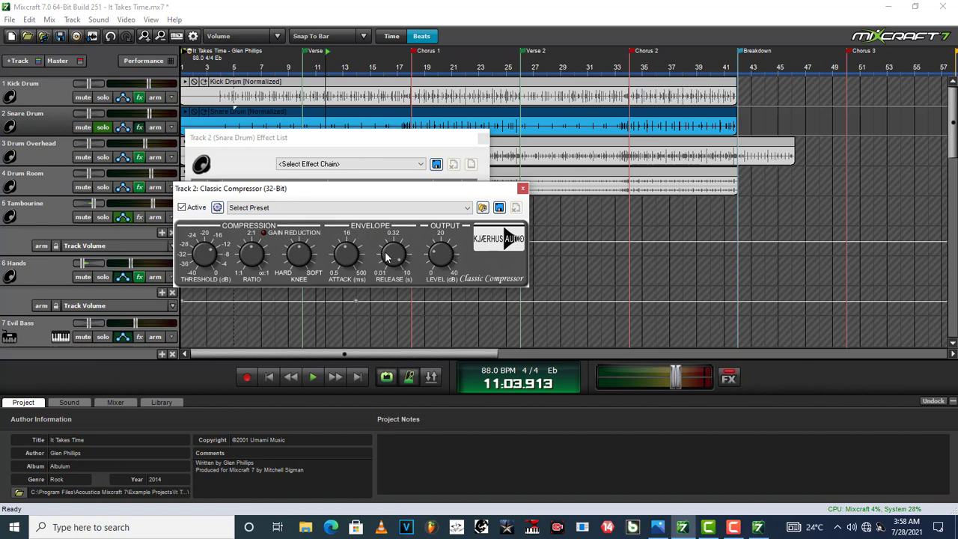
Lengthen the snare compressor's release a little further, lower its threshold again, and close the snare's effect windows.
left_click_drag(387, 259, 390, 230)
left_click_drag(395, 281, 398, 236)
left_click_drag(207, 257, 208, 256)
left_click_drag(208, 256, 211, 277)
mouse_move(204, 255)
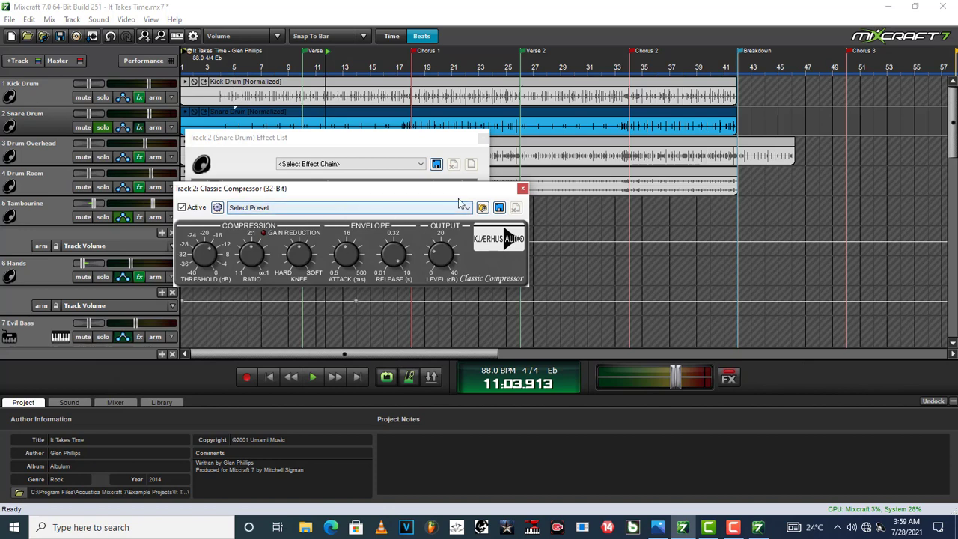
left_click(523, 188)
left_click(482, 137)
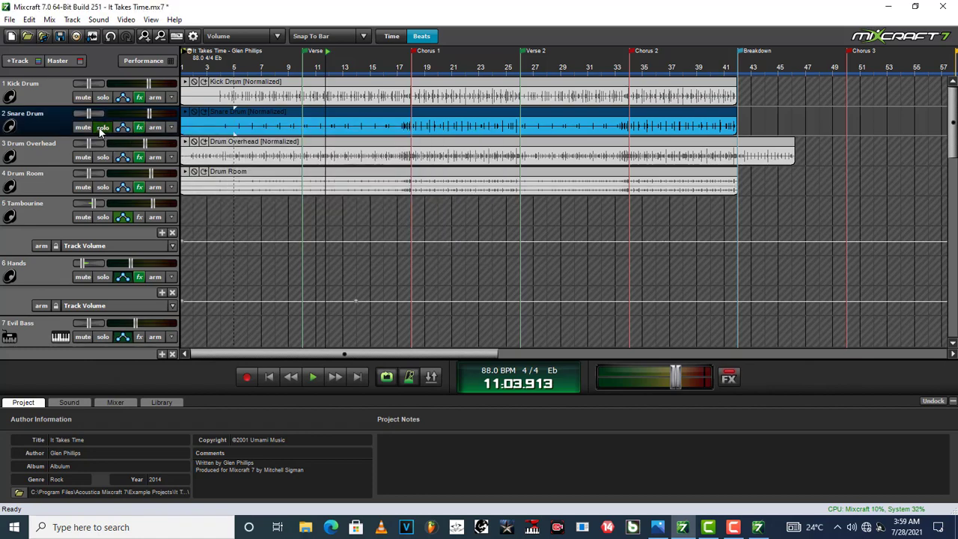
Switch the solo from the snare to the Drum Overhead track and audition it from bar 3.
key("ctrl+a")
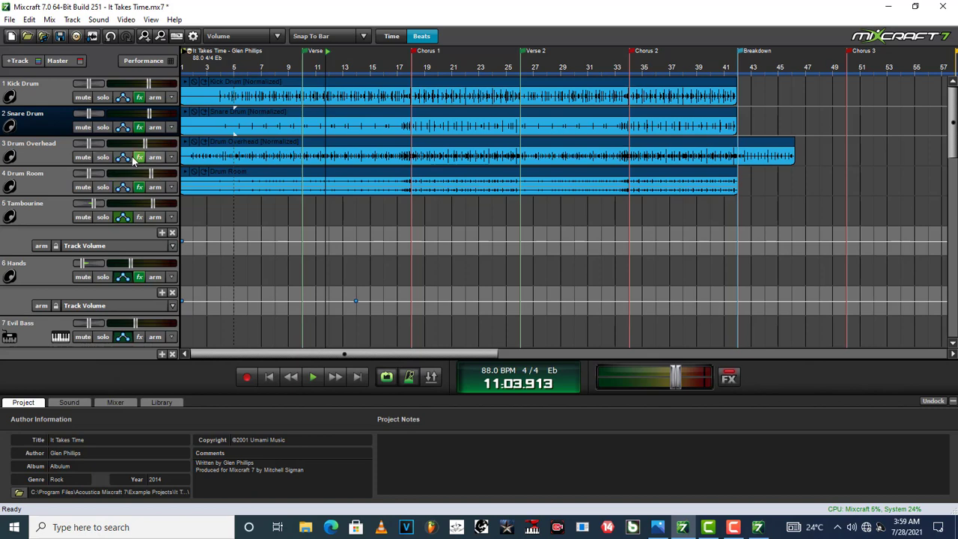
left_click(102, 158)
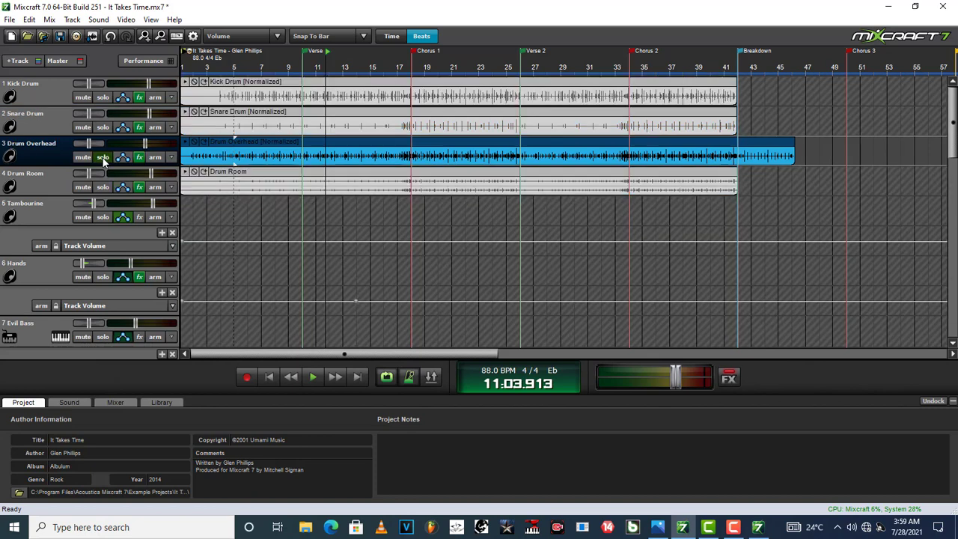
left_click(233, 69)
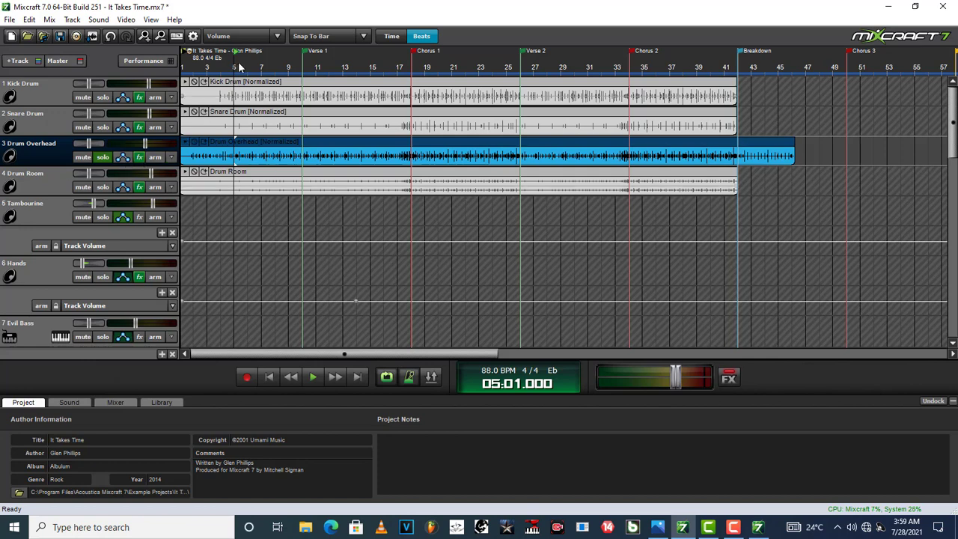
left_click(212, 65)
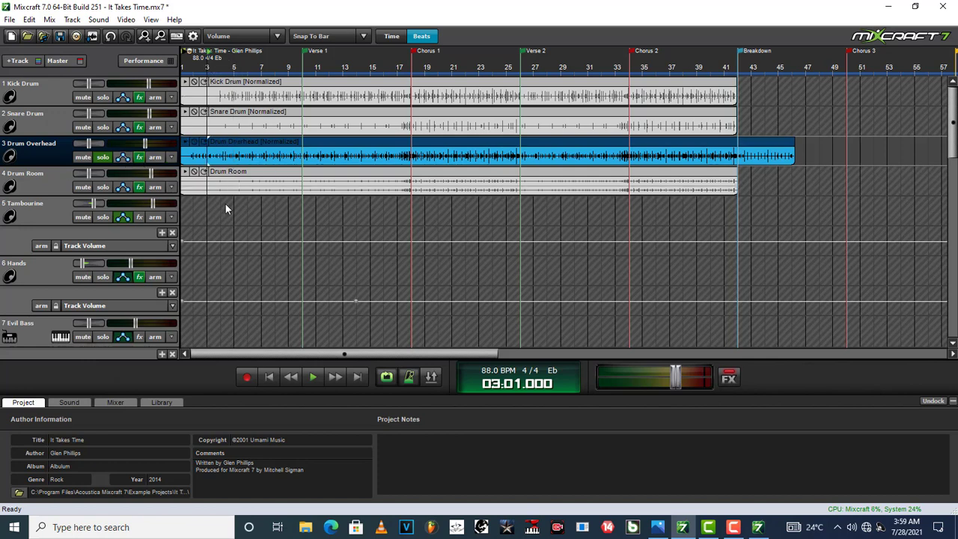
key("space")
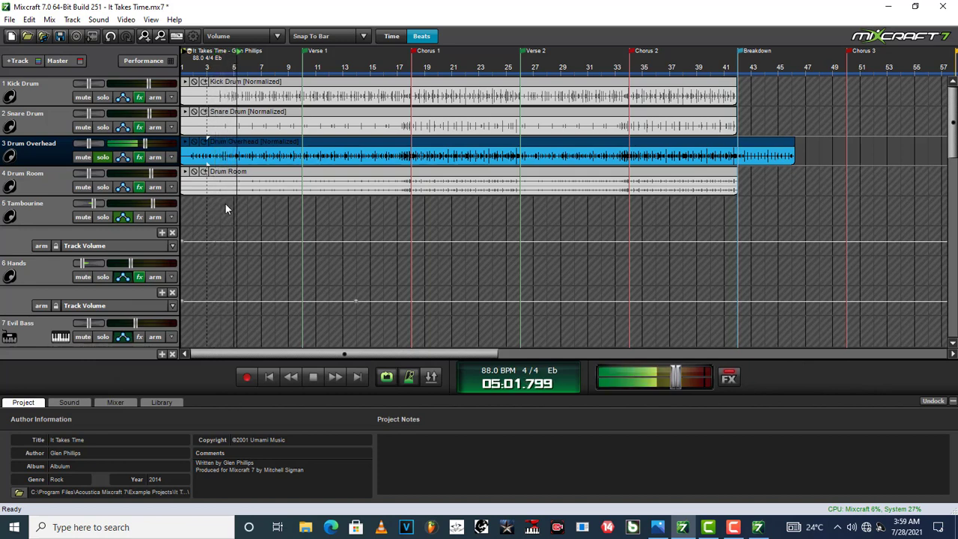
key("space")
Open the Drum Overhead track's Classic Master Limiter and audition the track through it.
left_click(140, 156)
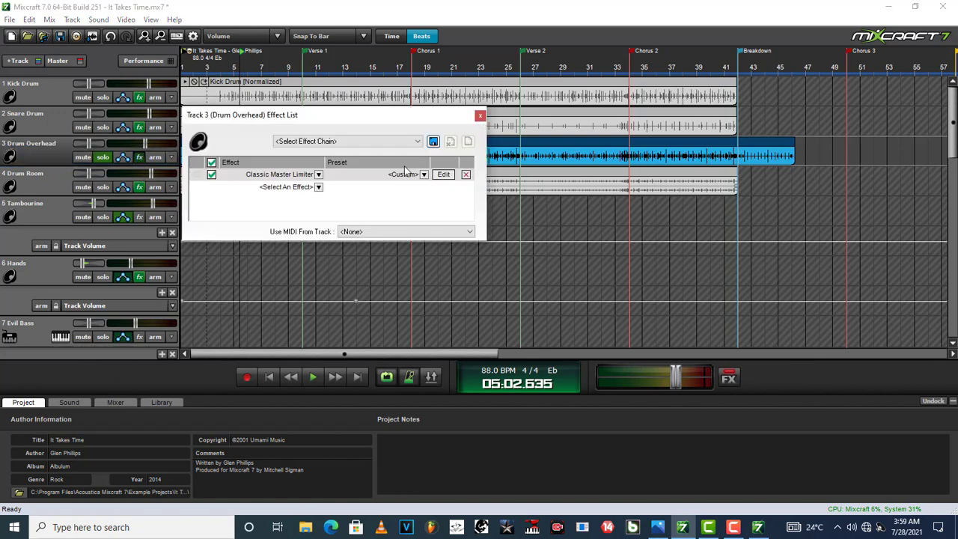
left_click(443, 175)
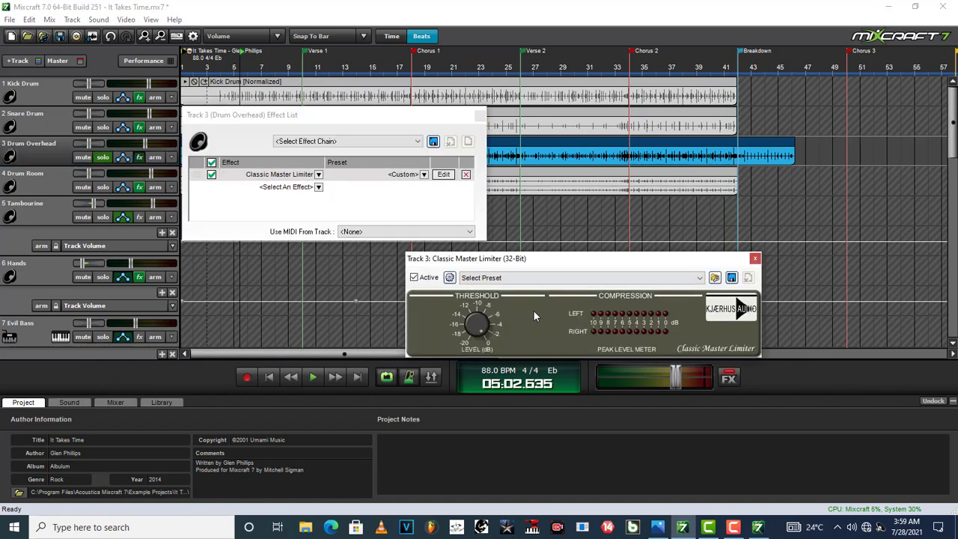
left_click_drag(551, 263, 368, 186)
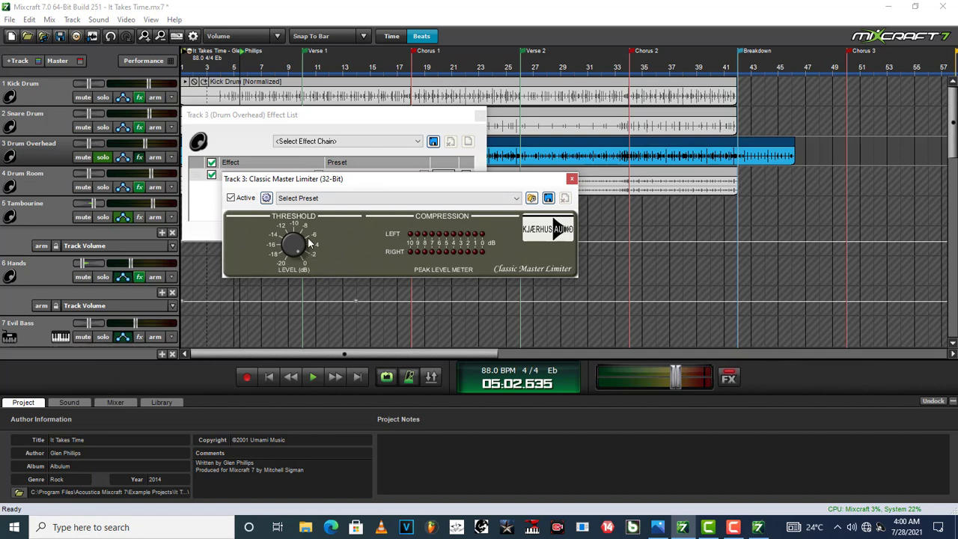
mouse_move(308, 242)
key("space")
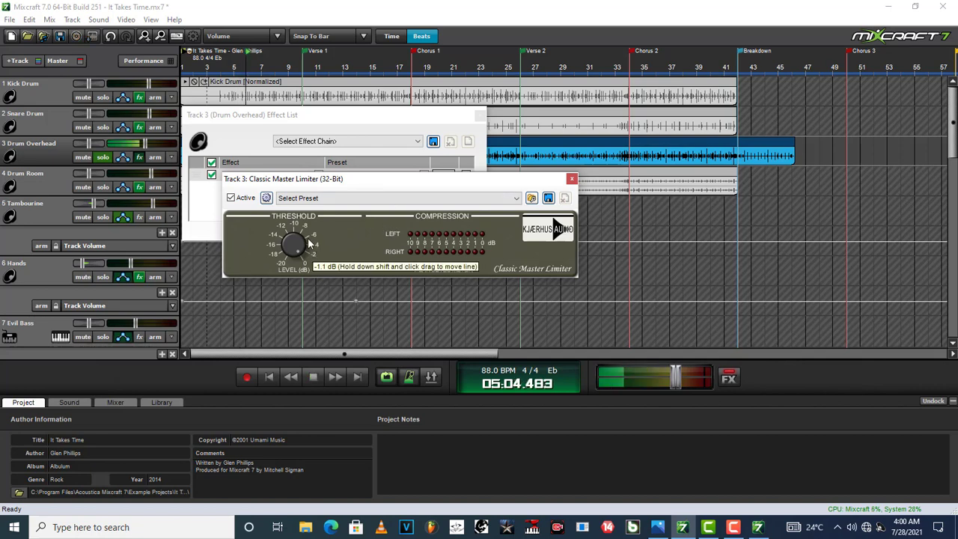
key("space")
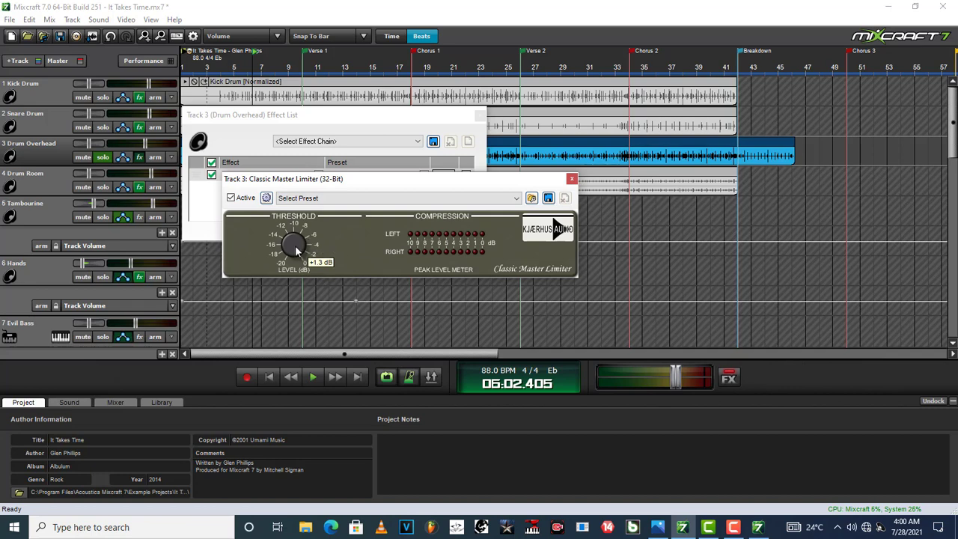
Lower the Classic Master Limiter's threshold to about -18 dB while auditioning the drum overhead.
mouse_move(295, 245)
left_mouse_down()
mouse_move(285, 308)
mouse_move(291, 259)
left_mouse_up()
key("space")
left_click_drag(298, 247, 287, 300)
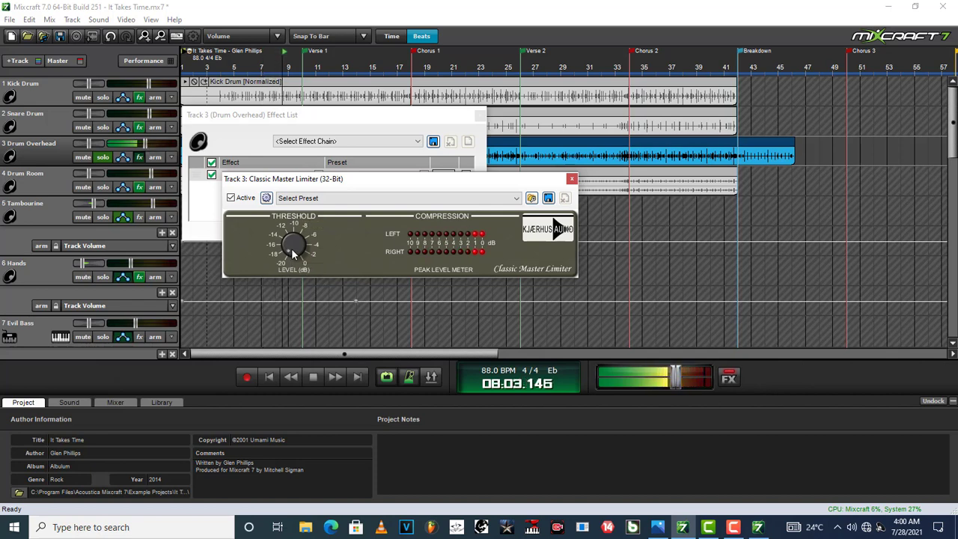
key("space")
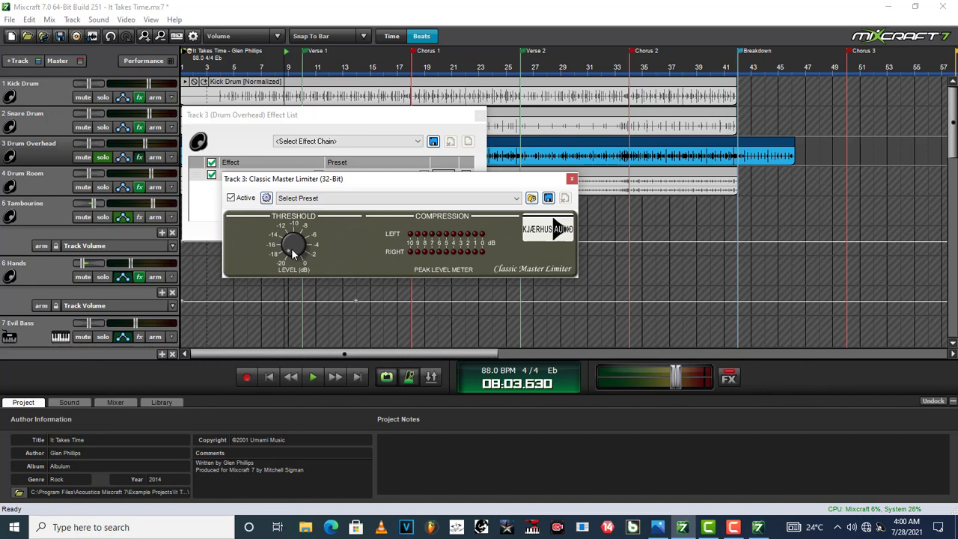
Raise the Drum Overhead limiter's threshold to about -4 dB while auditioning the track, and close its effect windows.
key("space")
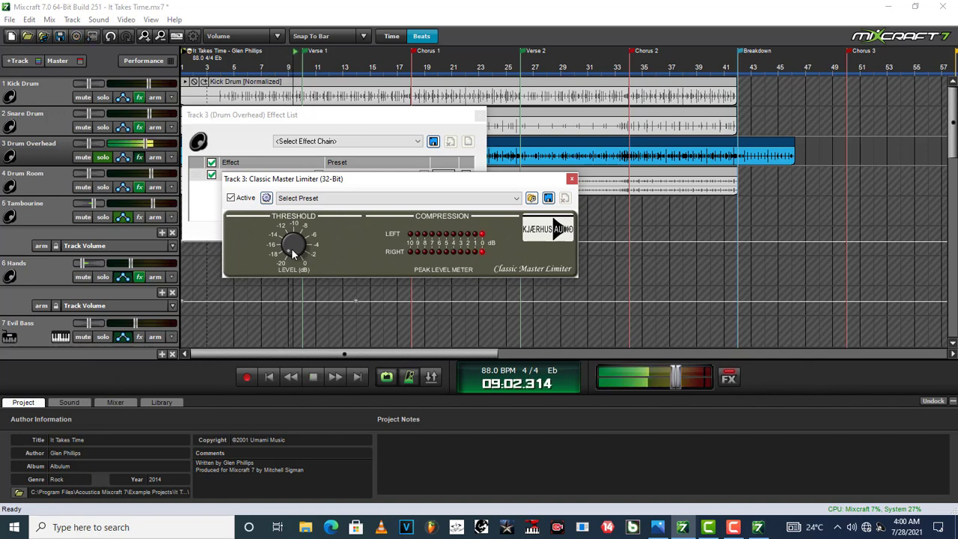
key("space")
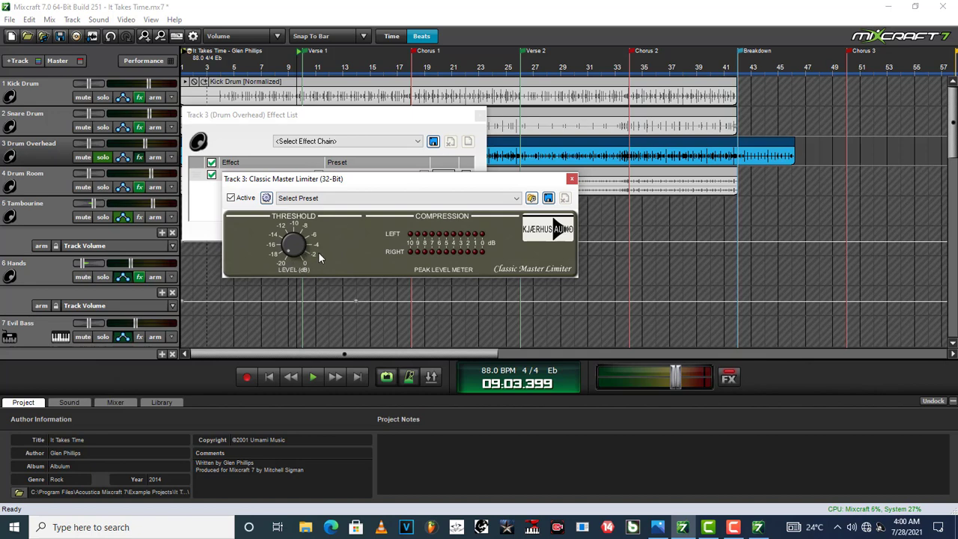
key("space")
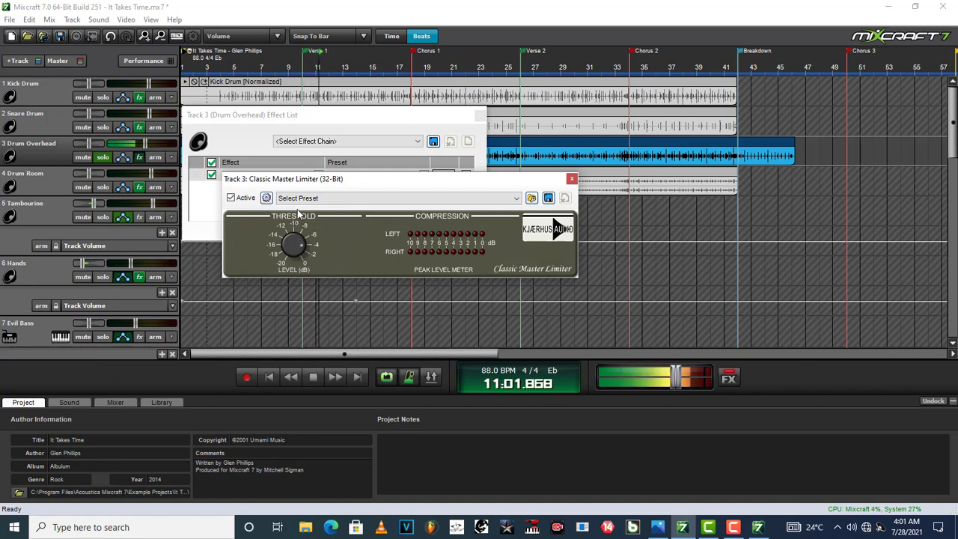
key("space")
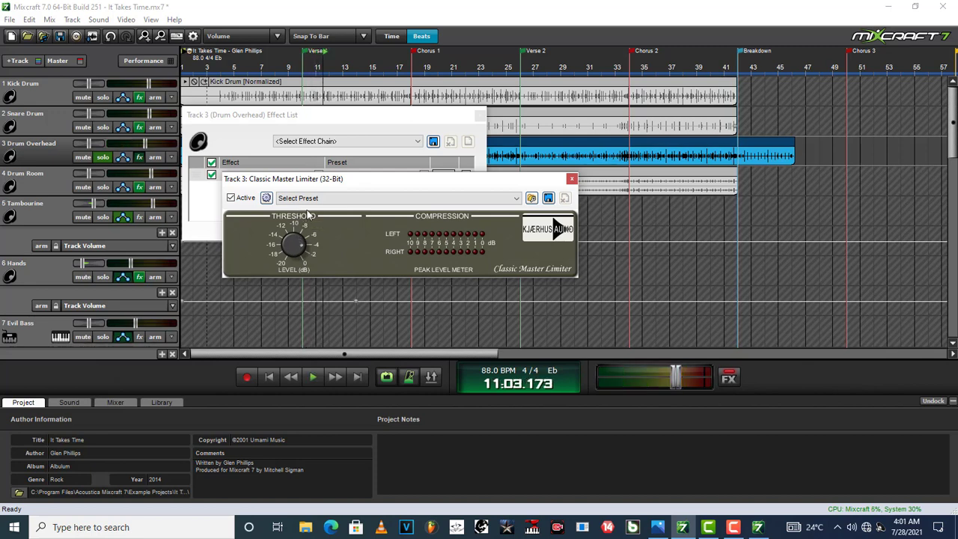
left_click(571, 178)
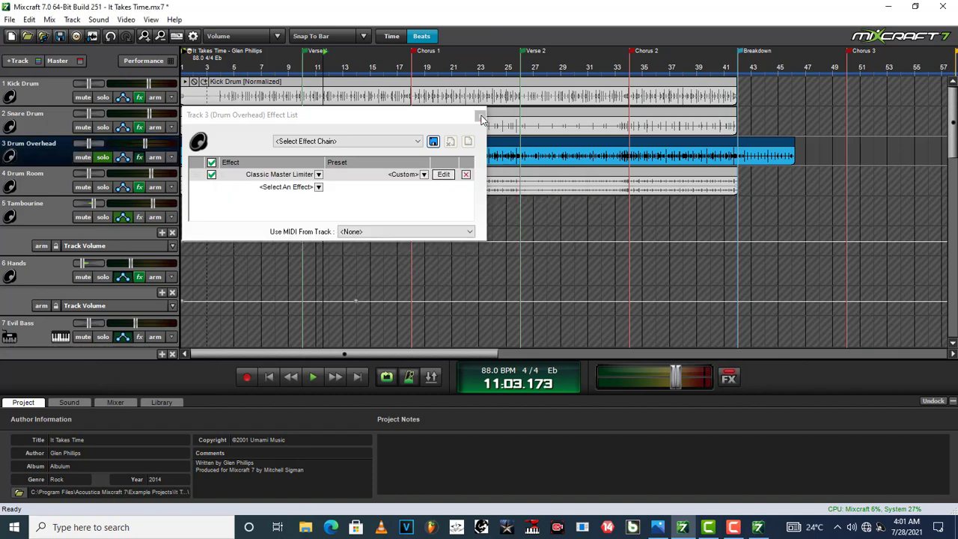
left_click(482, 118)
Switch the solo from Drum Overhead to the Drum Room track and audition it from bar 11.
key("ctrl+a")
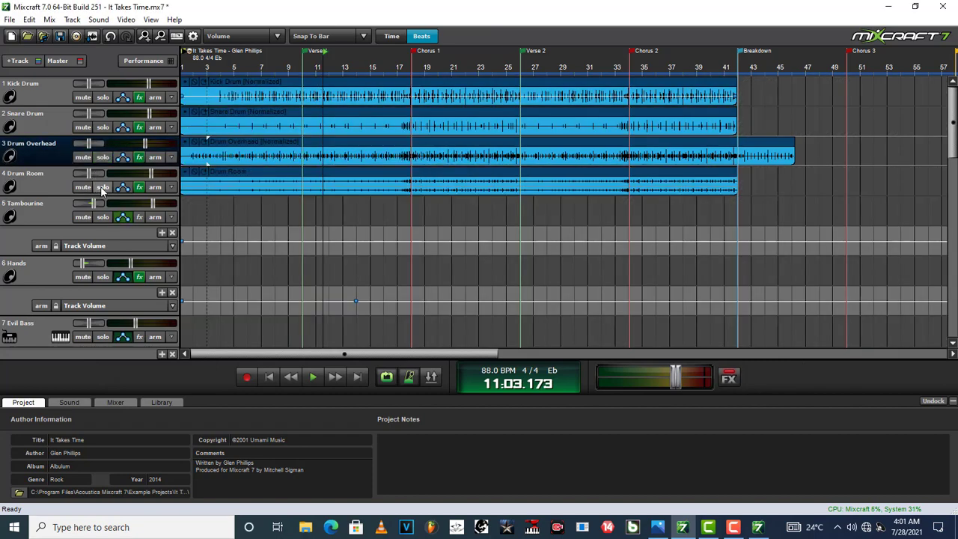
left_click(102, 187)
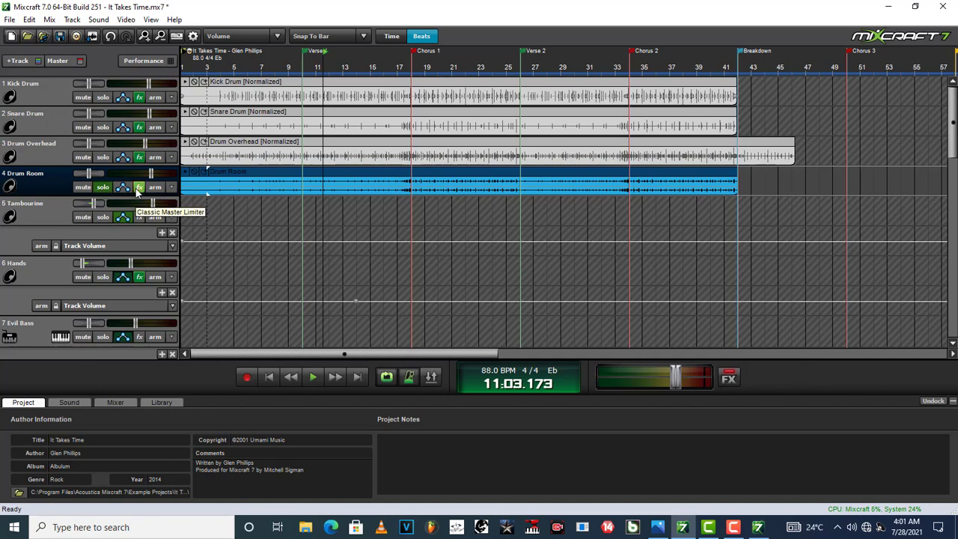
key("space")
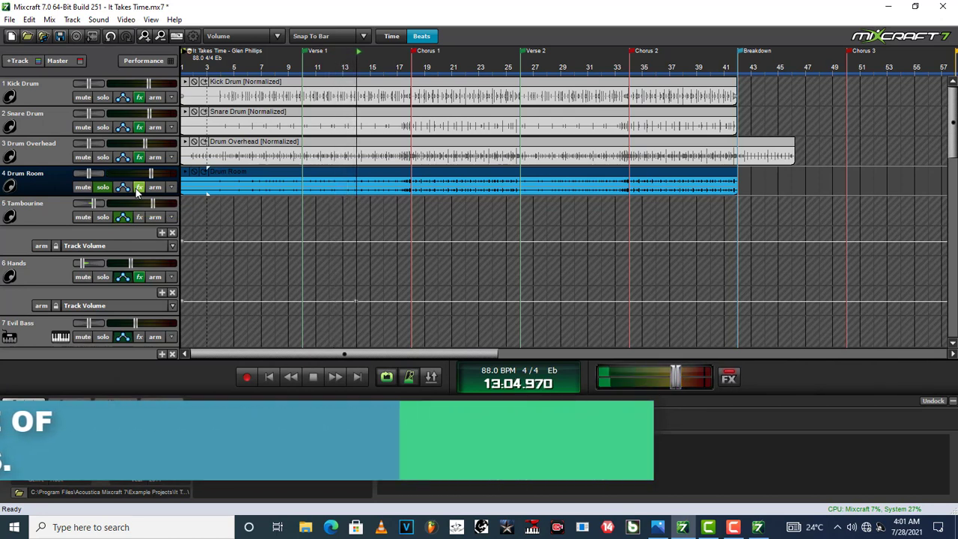
key("space")
Set the Drum Room track's Classic Master Limiter threshold to about -5 dB while auditioning the track, and close its effect windows.
left_click(138, 187)
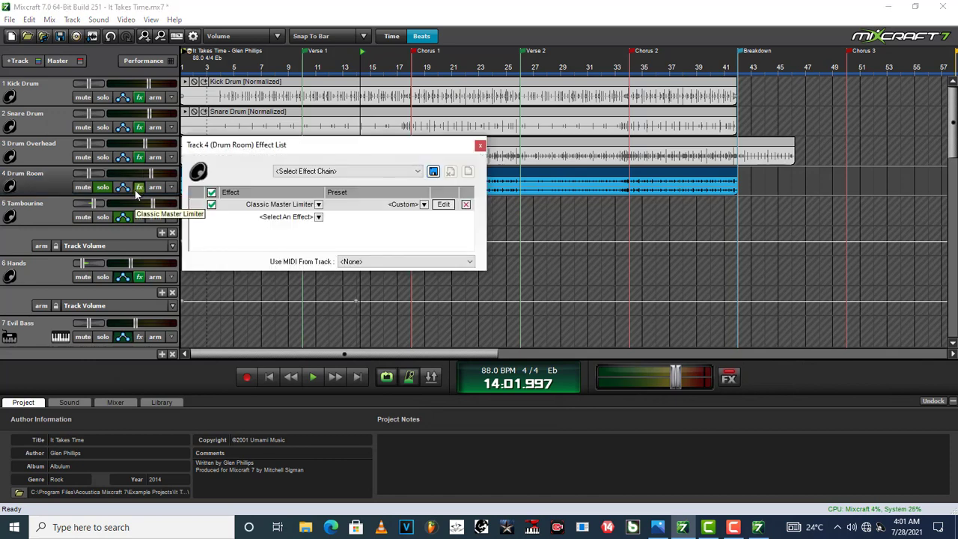
left_click(443, 204)
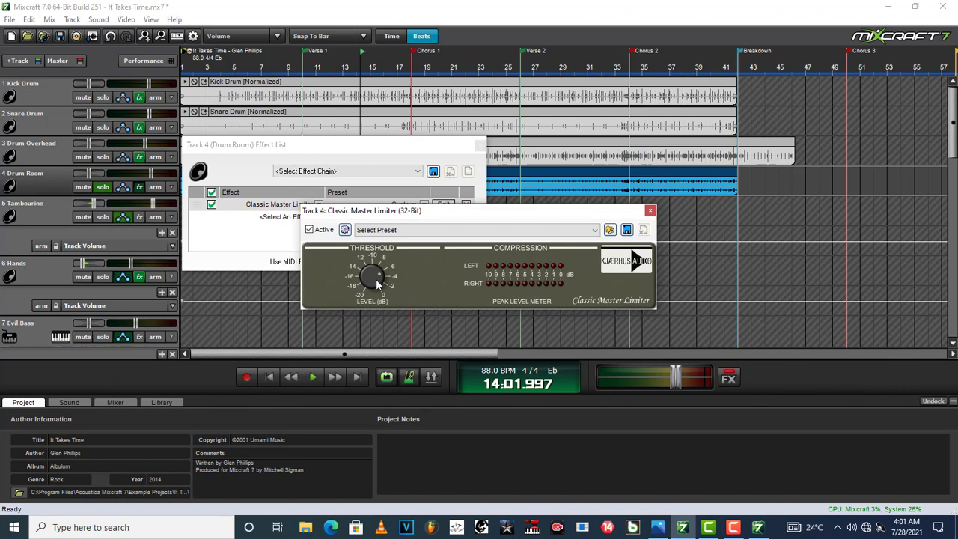
left_click_drag(377, 283, 365, 292)
left_click_drag(372, 273, 369, 268)
key("space")
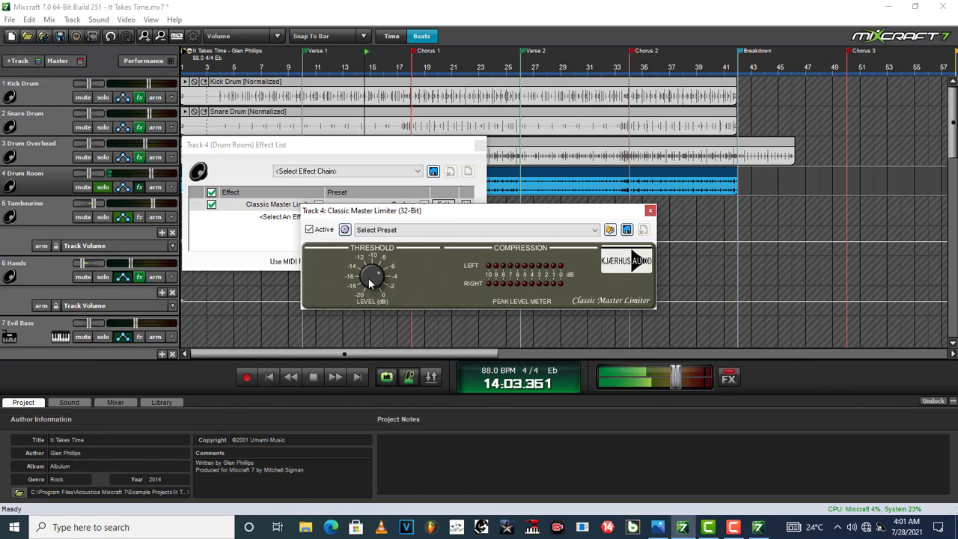
mouse_move(366, 273)
left_click_drag(366, 273, 365, 276)
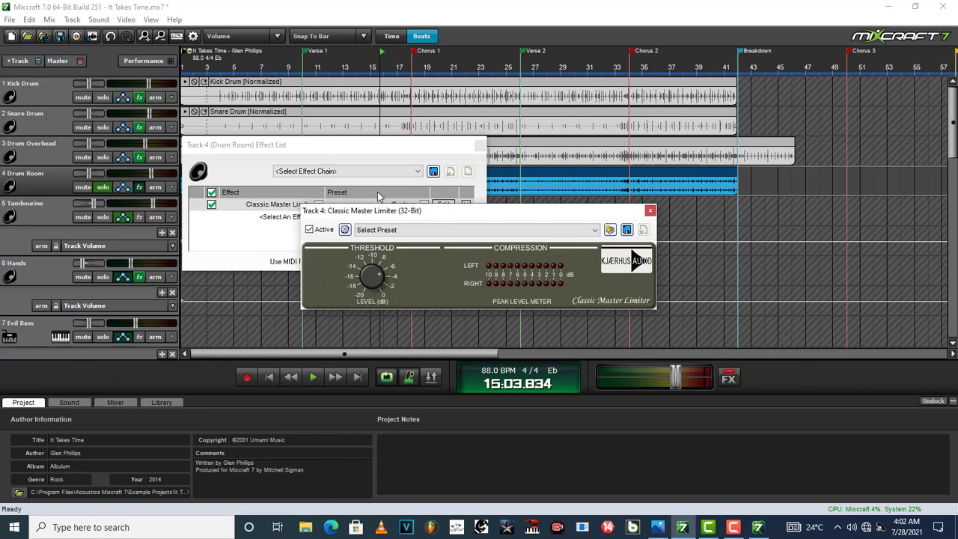
left_click(650, 210)
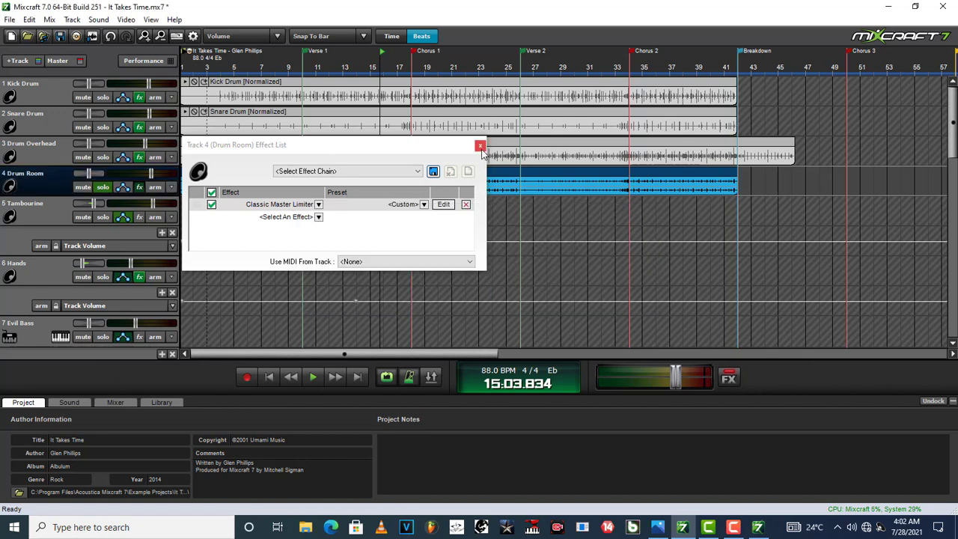
left_click(480, 146)
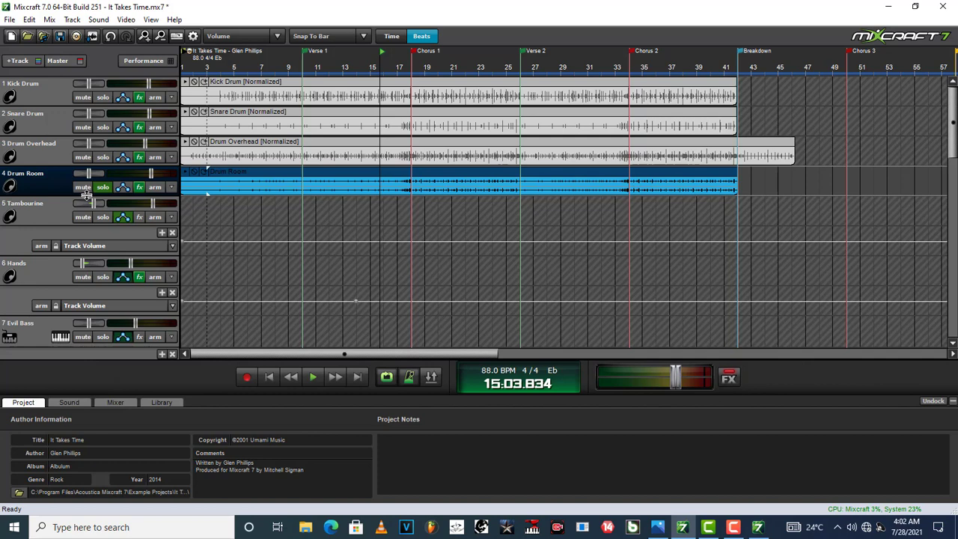
Turn off the Drum Room solo and select all clips in the project.
key("ctrl+a")
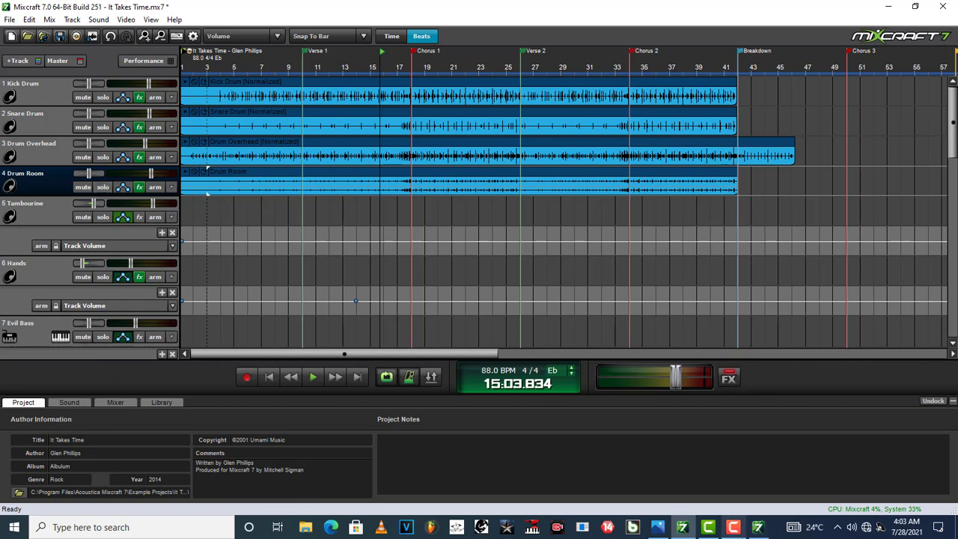
mouse_move(735, 533)
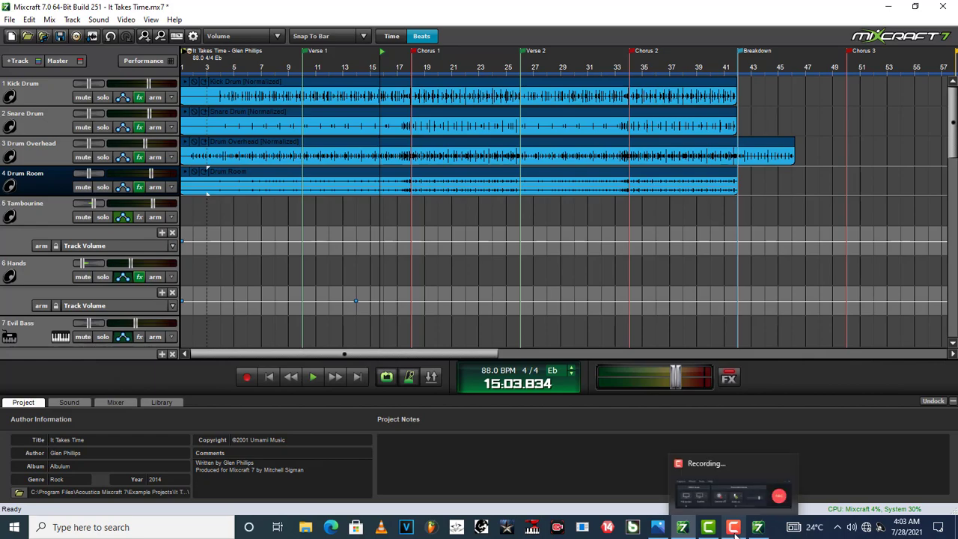